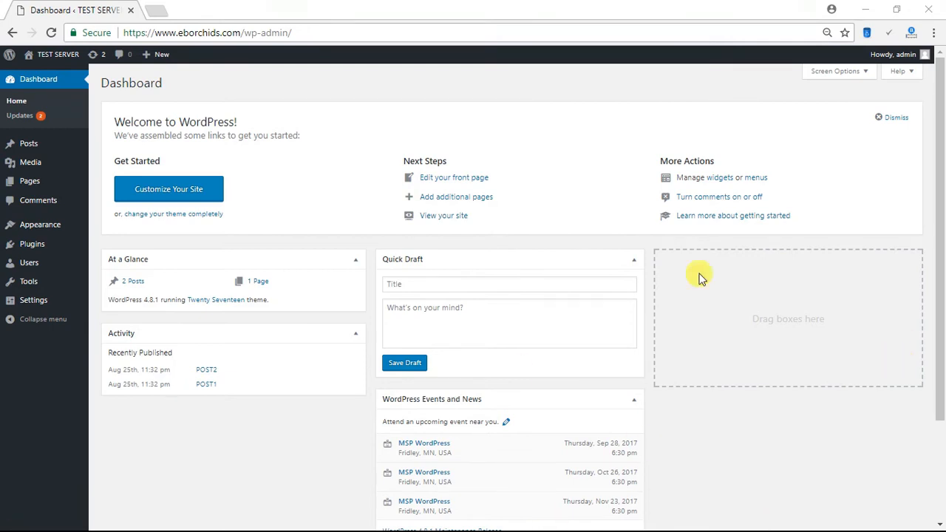
- Find WP Mail SMTP by WPForms with a 'wp mail smtp' plugin search, then install and activate it
click(35, 244)
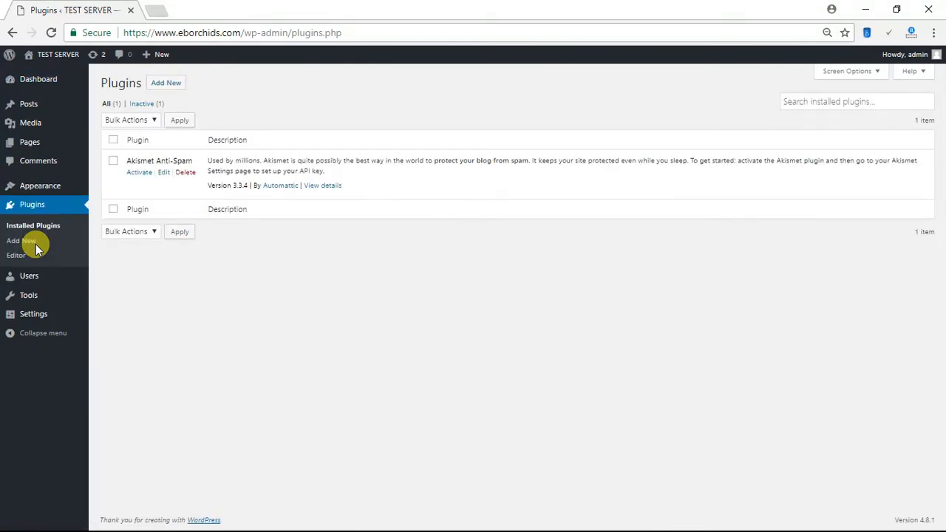
click(170, 84)
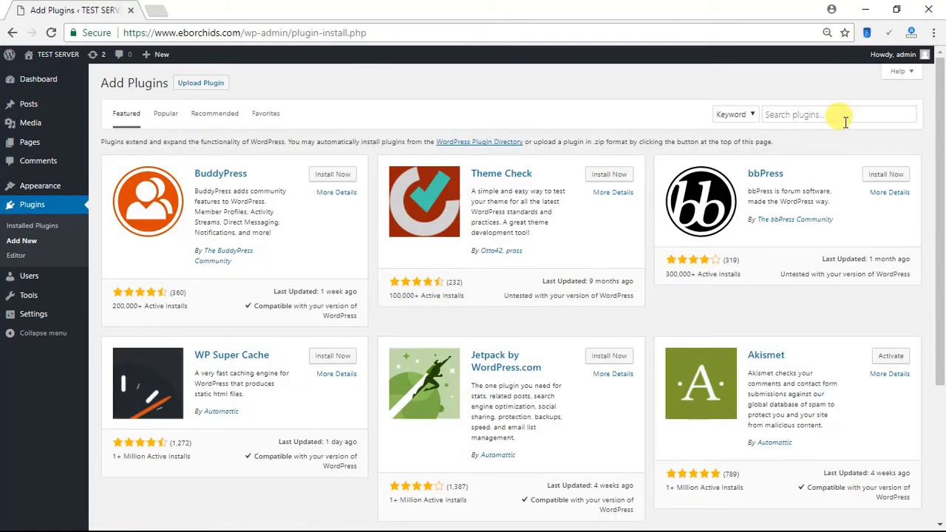
click(842, 118)
text(wp mail smtp)
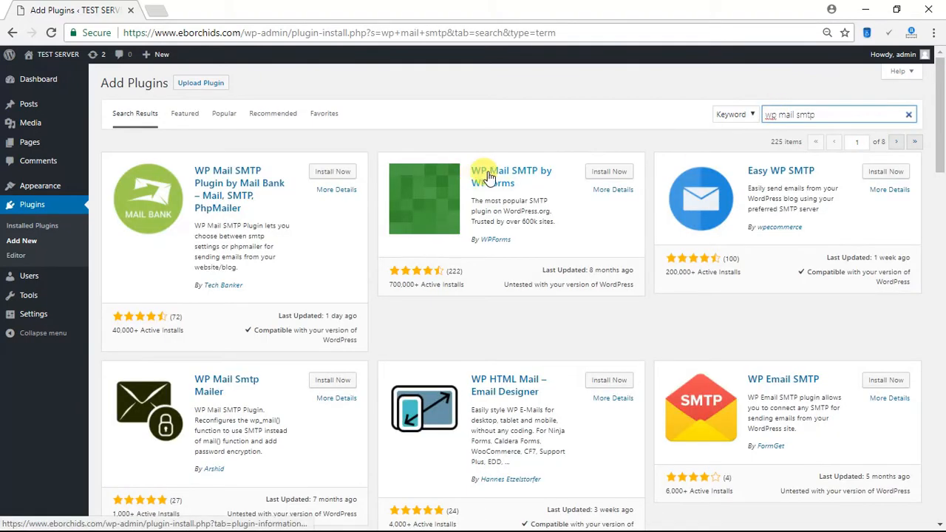
click(607, 175)
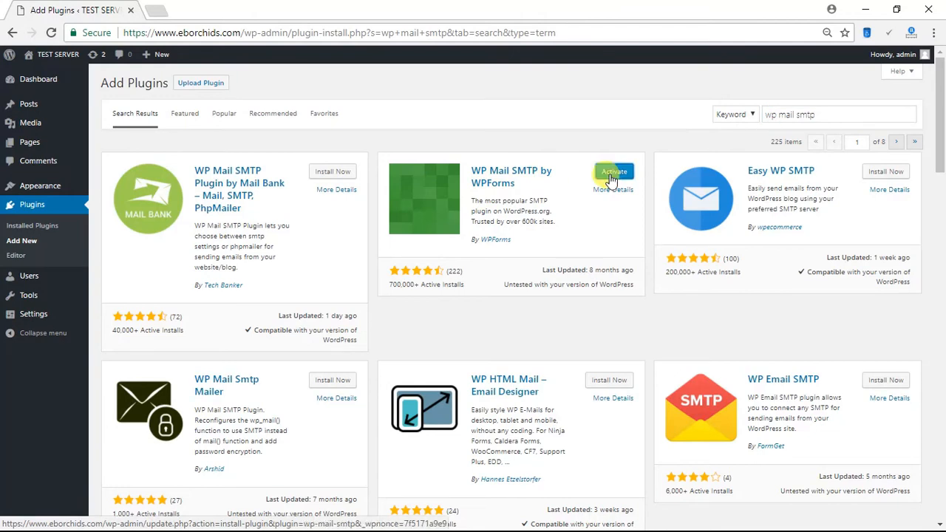
click(611, 179)
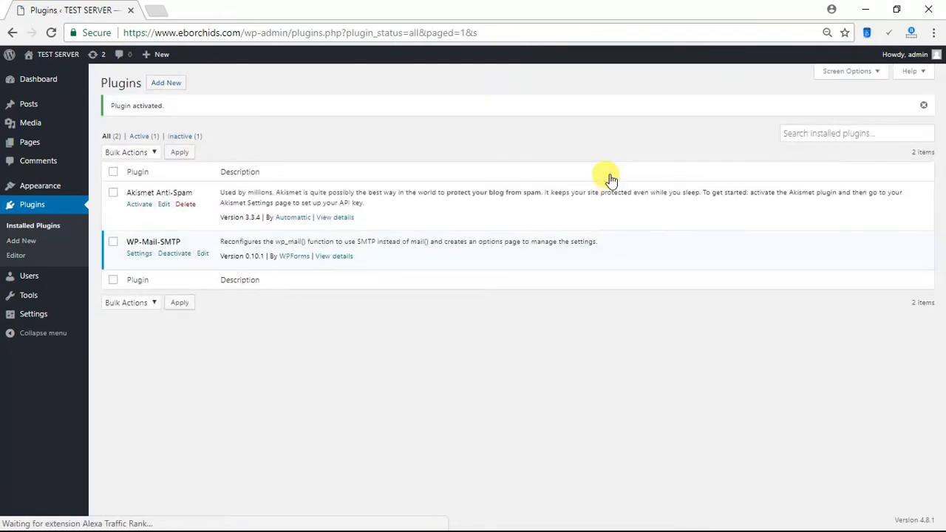
- Search plugins for 'contact', then install and activate Contact Form 7
click(166, 83)
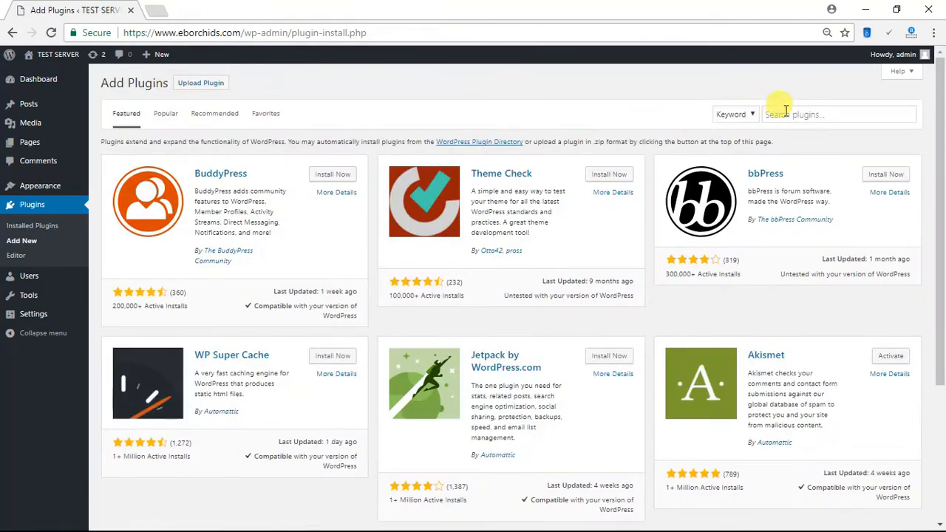
click(801, 116)
text(contac)
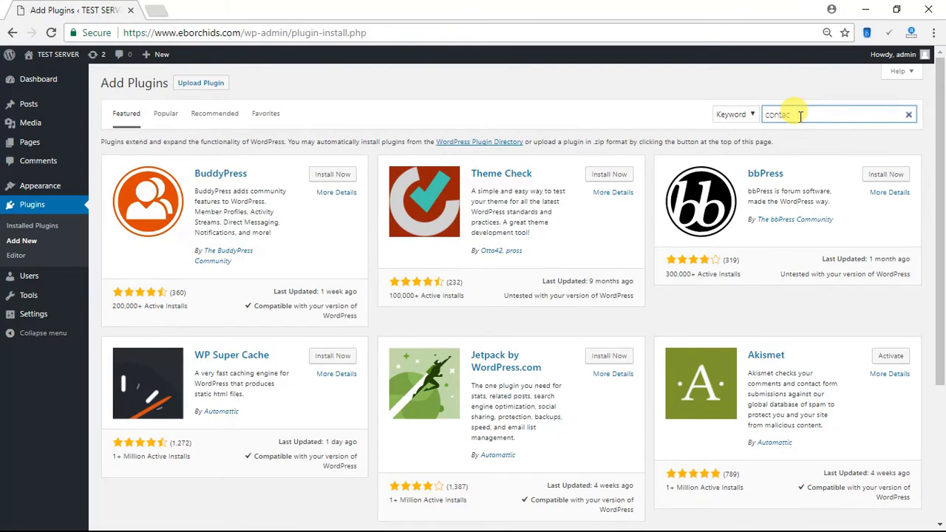
text(t)
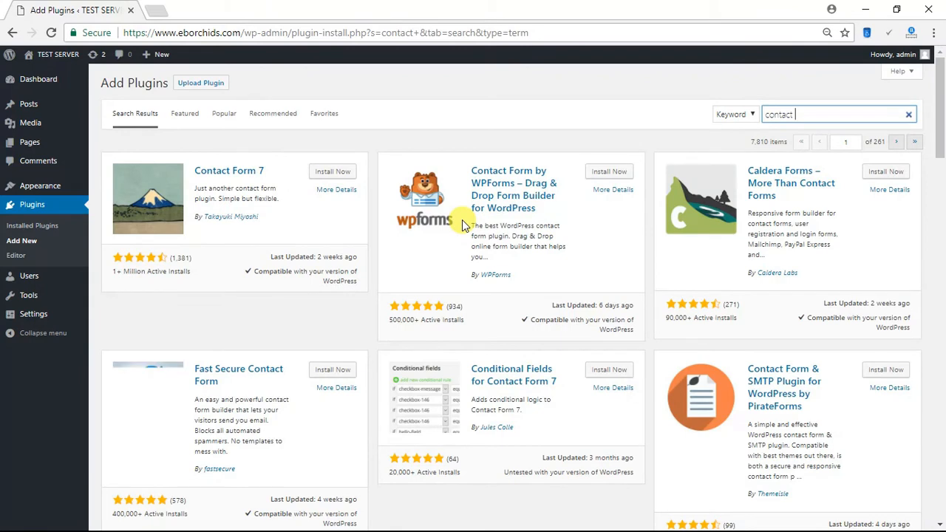
click(339, 170)
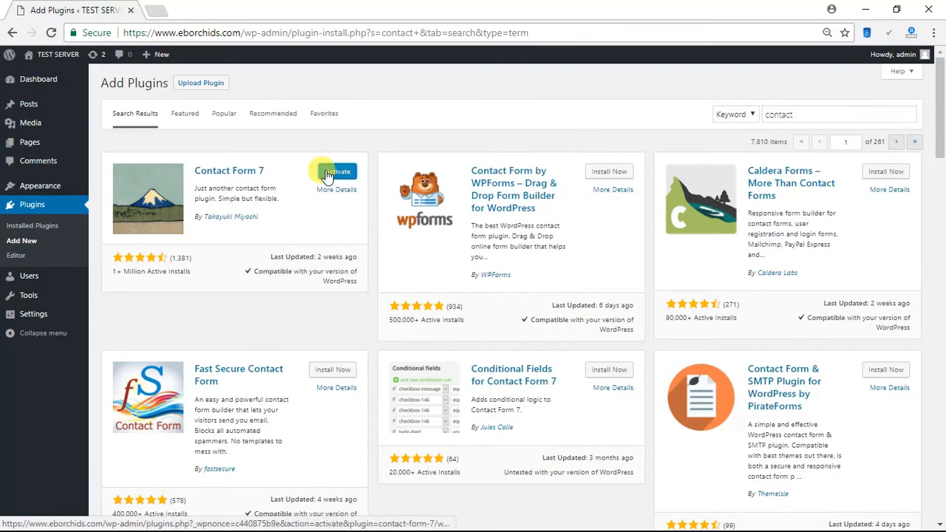
click(340, 172)
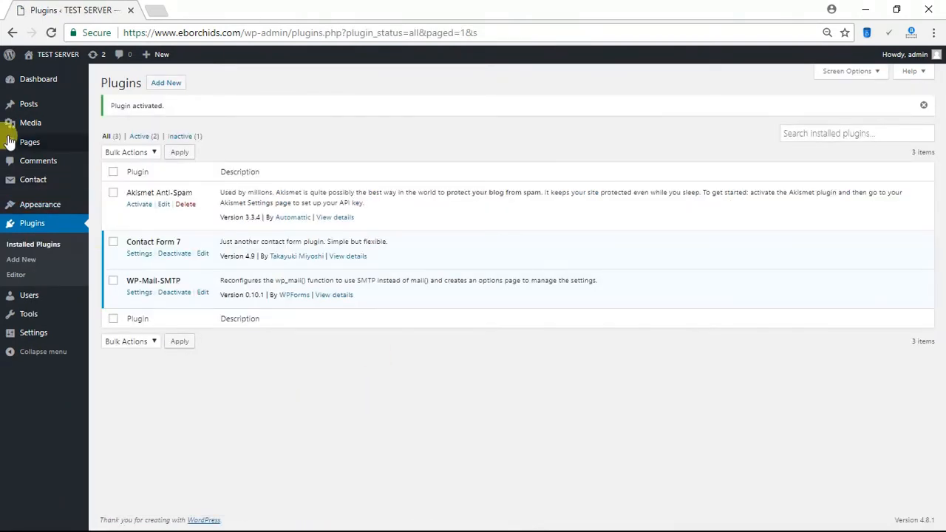
mouse_move(35, 185)
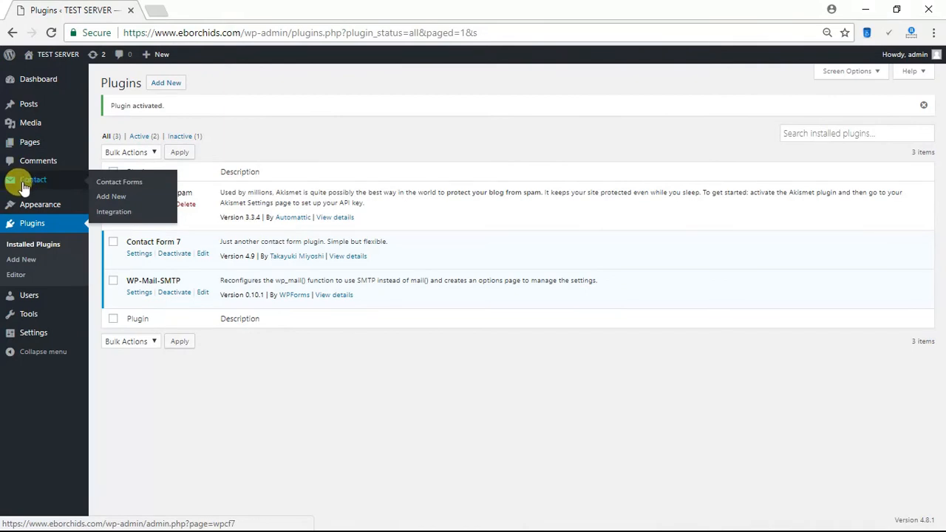
- Open Contact form 1's Mail tab and inspect the recipient address in the To field
click(24, 184)
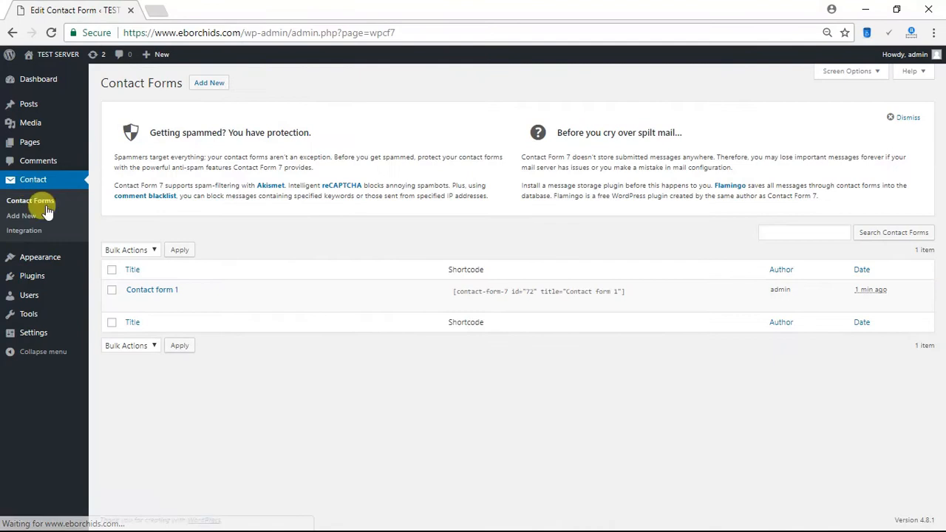
click(152, 291)
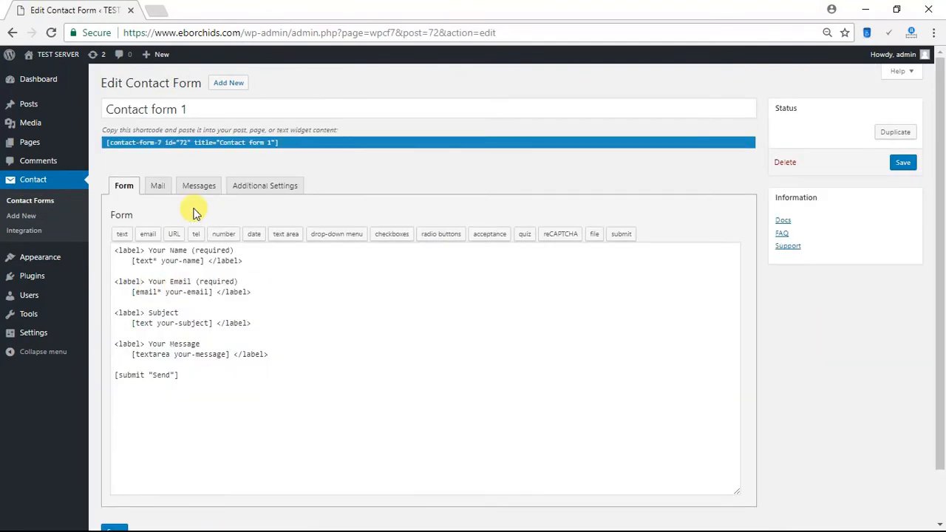
click(157, 186)
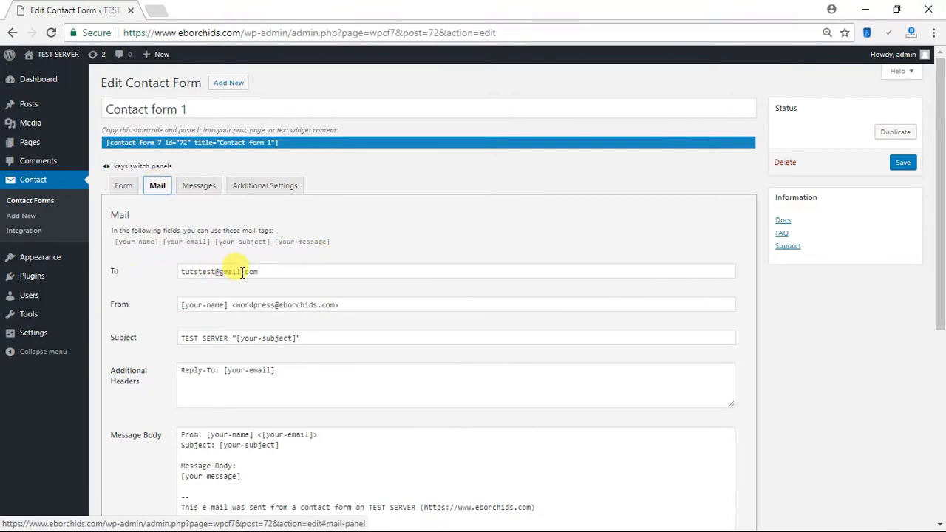
drag(260, 271, 165, 271)
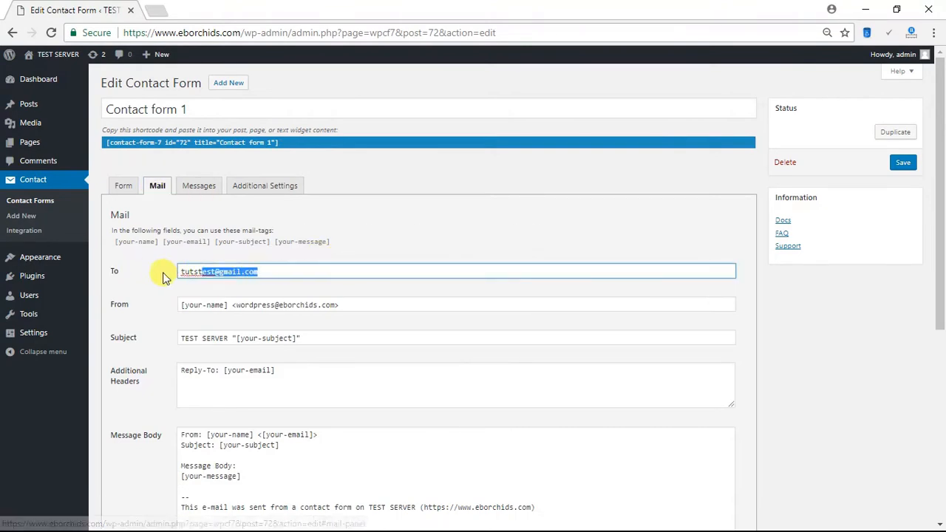
click(265, 272)
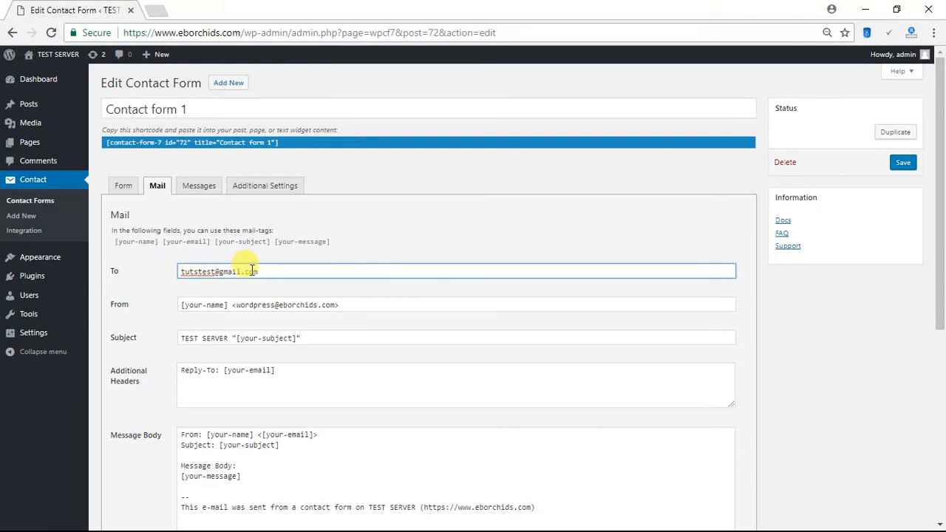
- Confirm the To field holds the admin e-mail, save Contact form 1, and go to General Settings
drag(261, 272, 183, 261)
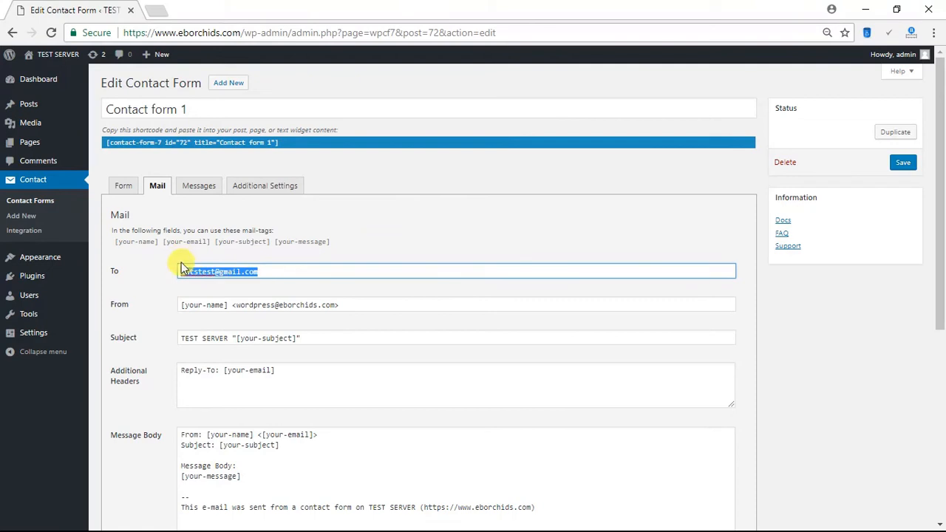
click(208, 275)
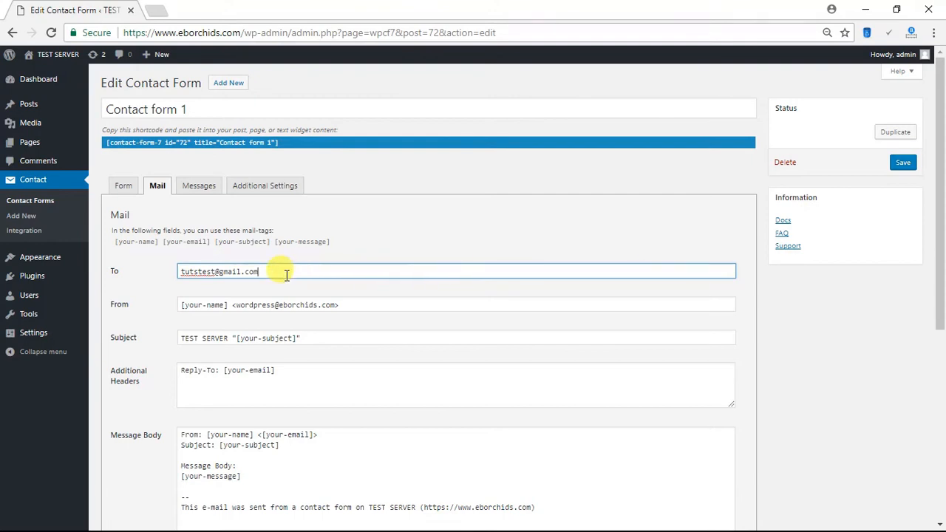
click(374, 247)
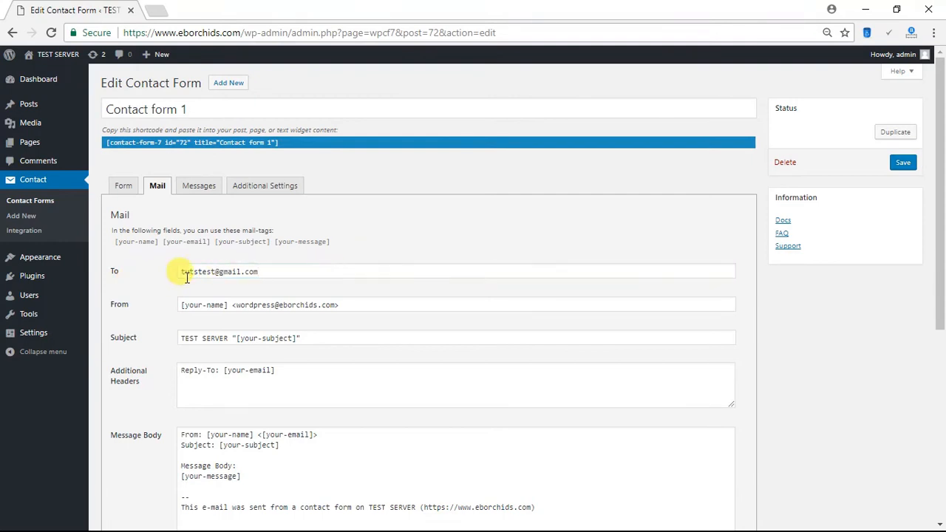
click(904, 164)
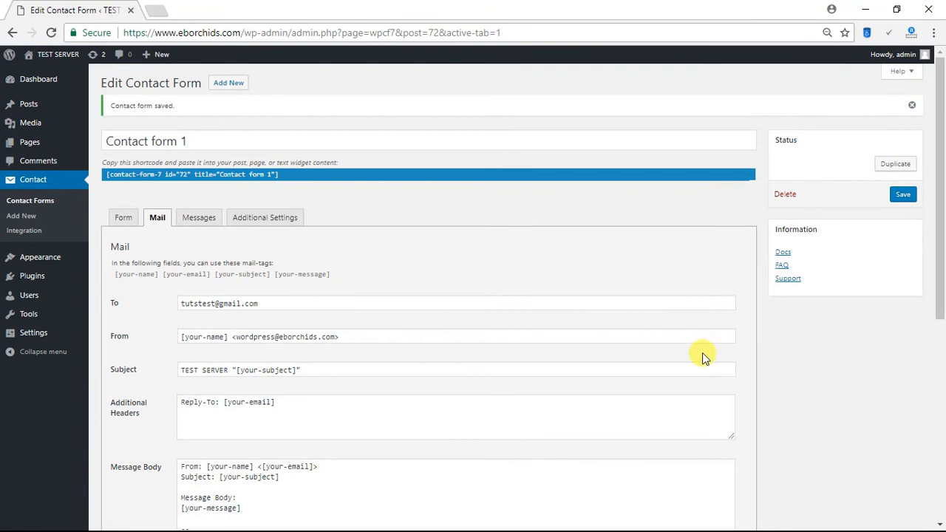
click(32, 338)
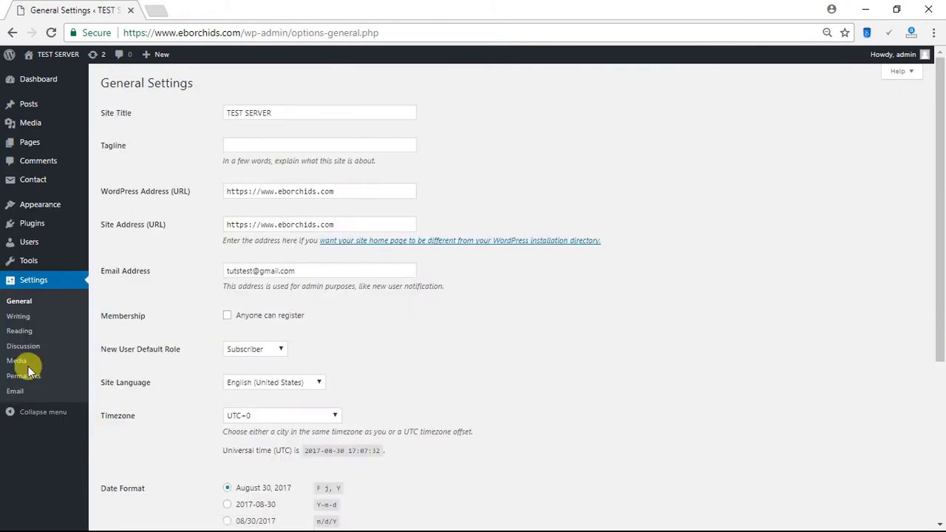
- Fill in the From Email and From Name sender details and save the SMTP email options
click(19, 399)
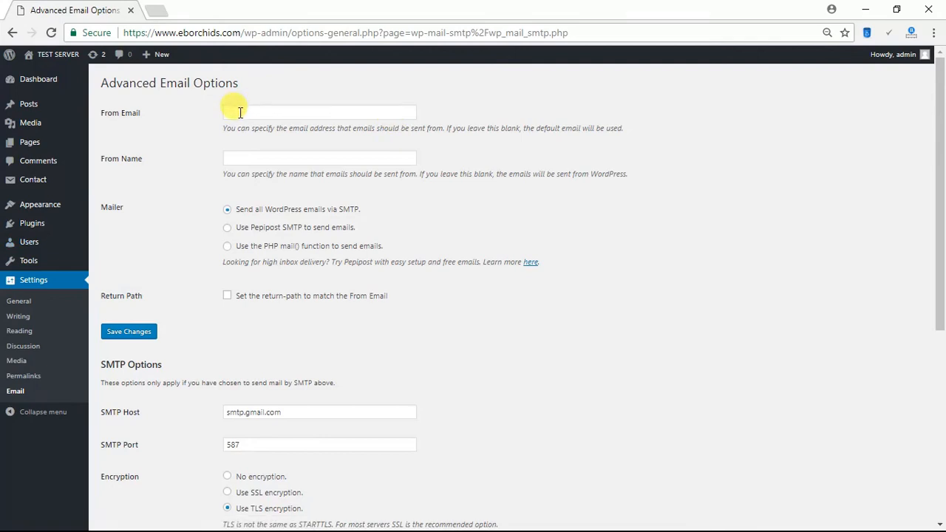
click(278, 113)
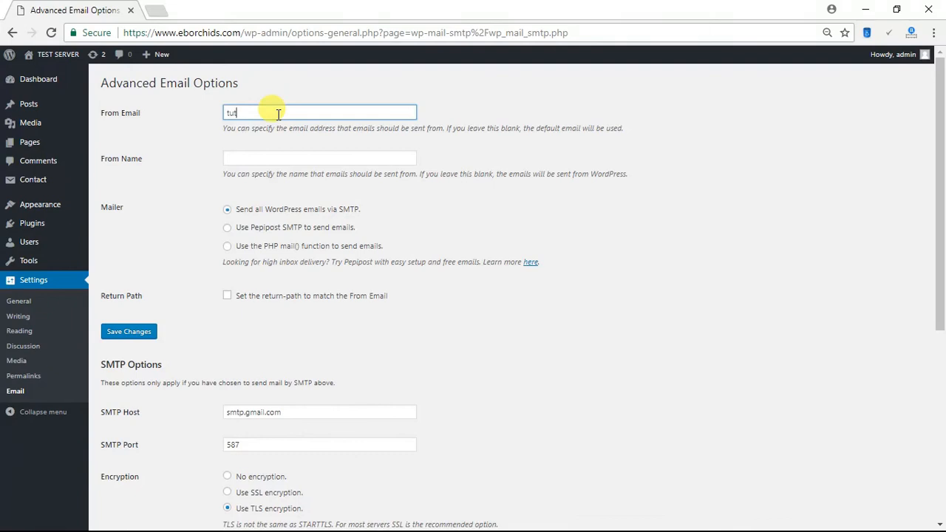
text(@gmail.com)
click(265, 158)
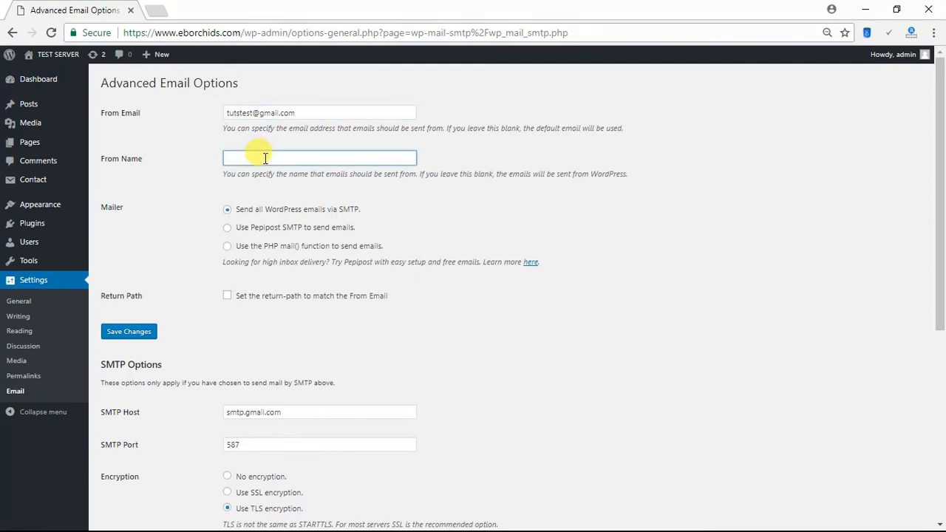
click(584, 204)
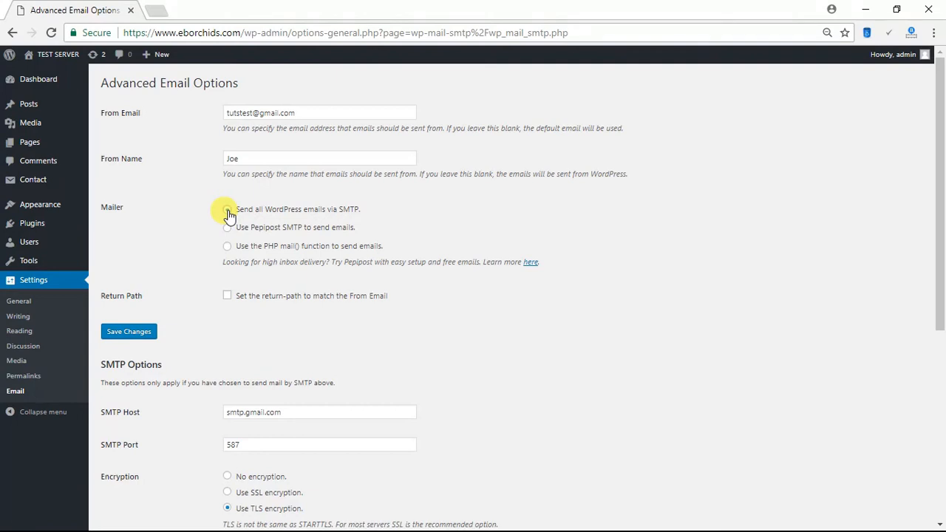
scroll(249, 325, down, 1)
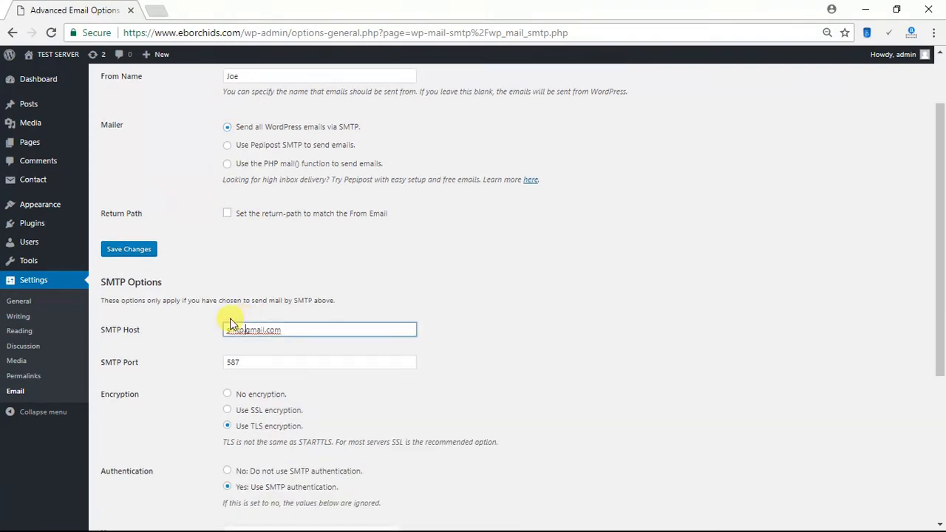
click(124, 252)
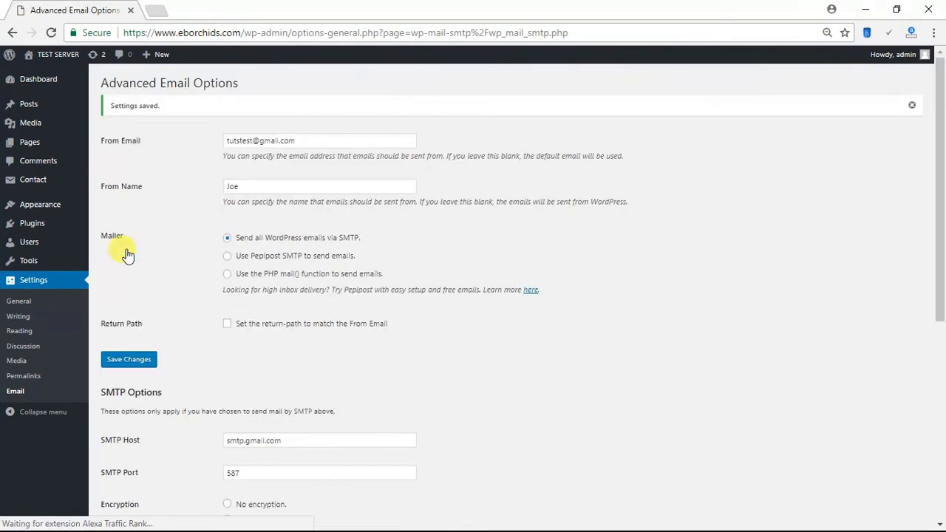
scroll(266, 296, down, 5)
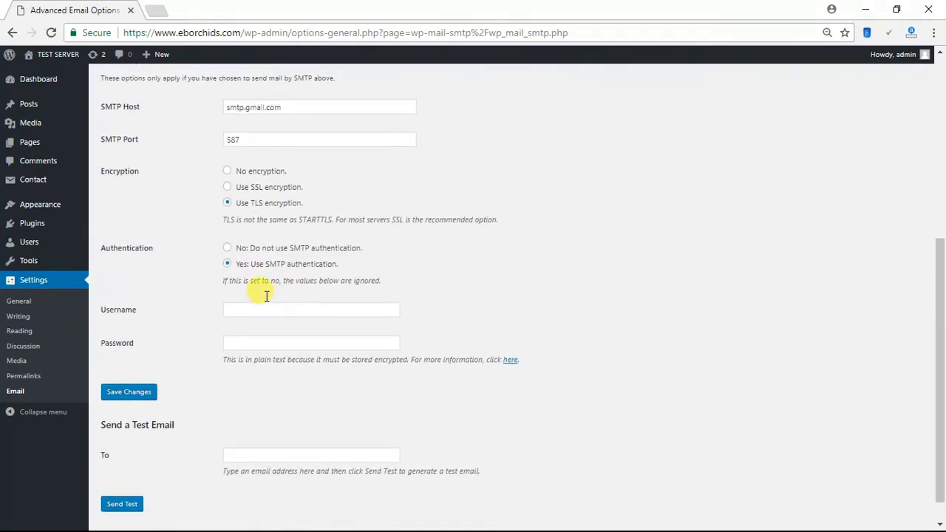
- Confirm the SMTP host is smtp.gmail.com and the port is 587
scroll(266, 296, up, 1)
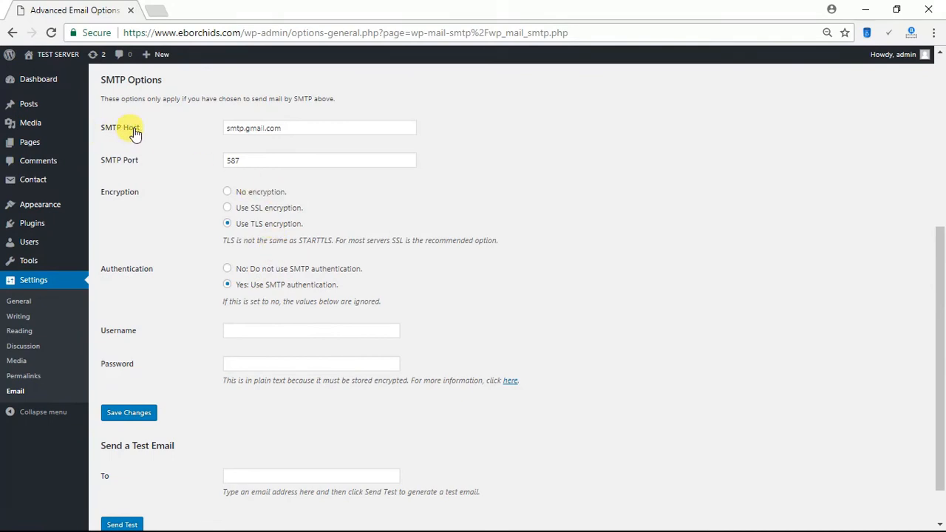
click(291, 129)
drag(291, 130, 217, 127)
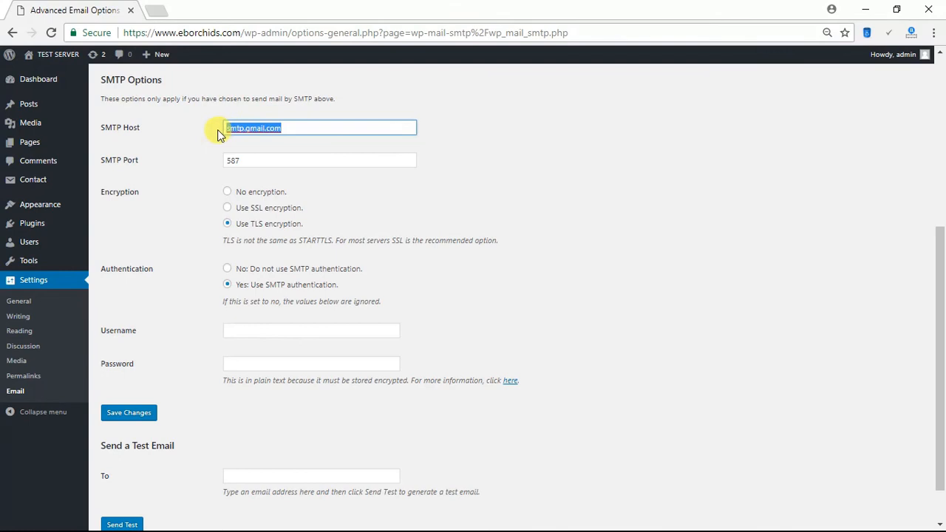
click(281, 129)
drag(249, 161, 222, 164)
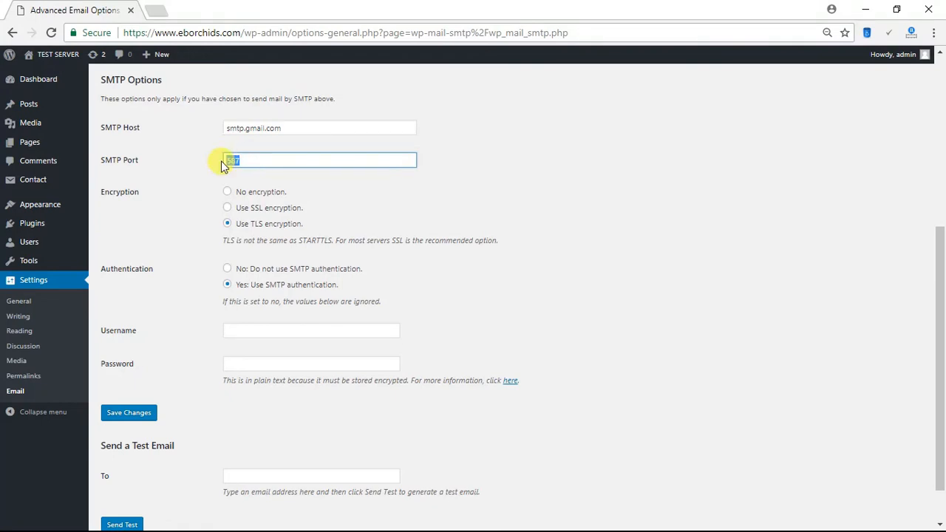
click(251, 161)
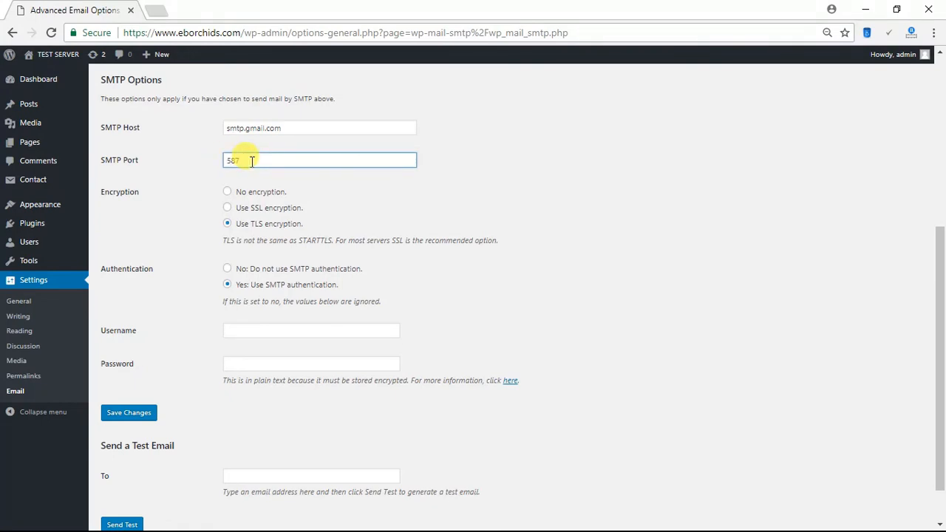
- Select TLS encryption and turn on SMTP authentication
click(228, 224)
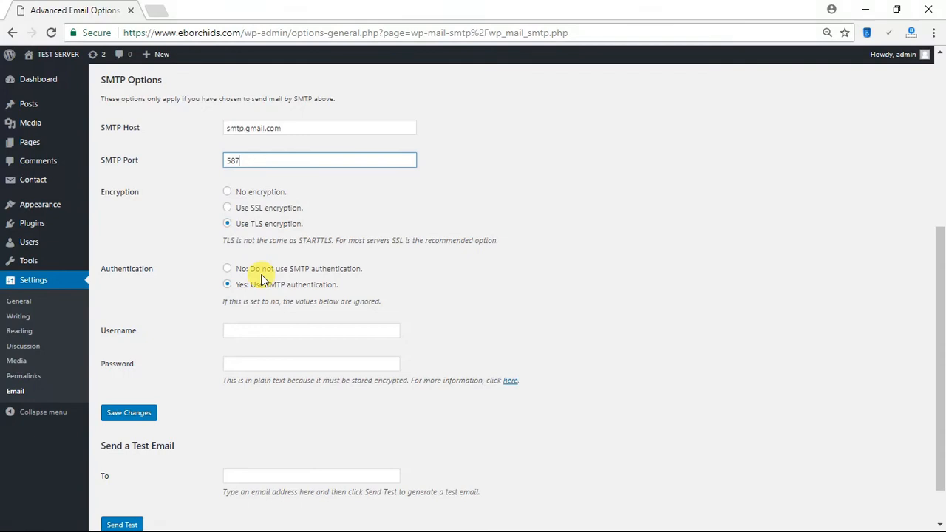
scroll(261, 280, down, 1)
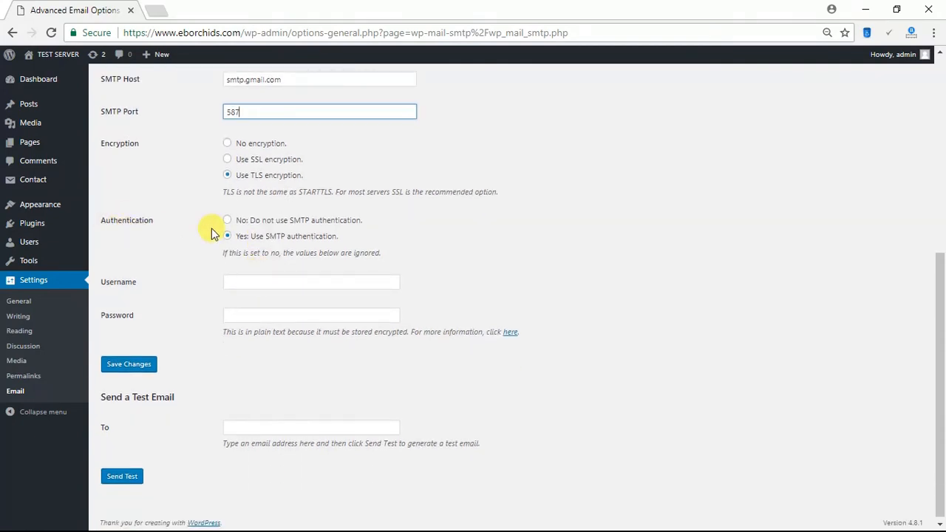
click(228, 237)
click(254, 283)
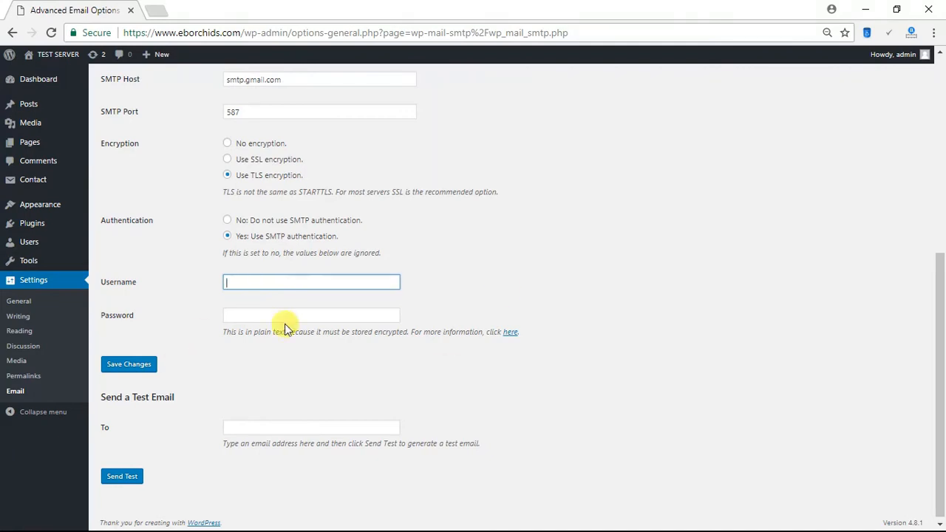
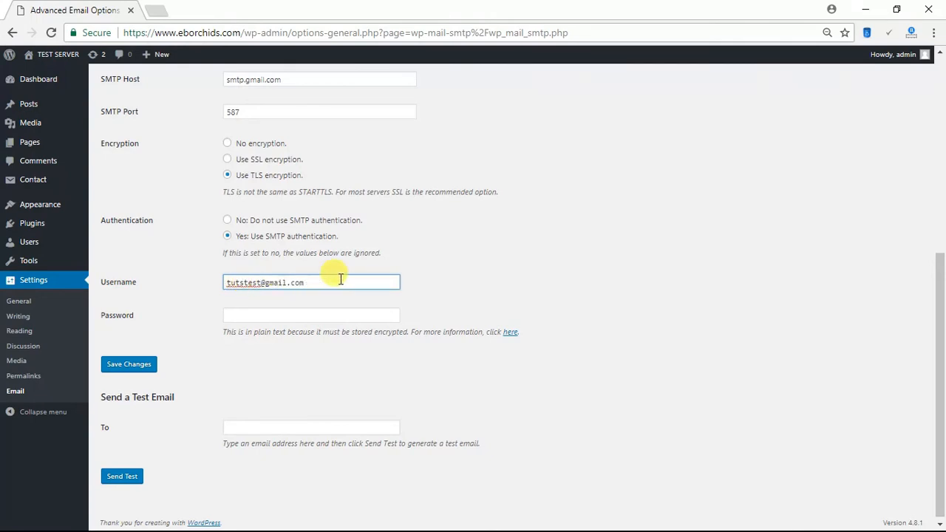
- Enter the Gmail address as the SMTP username and check it
drag(341, 280, 220, 284)
click(270, 284)
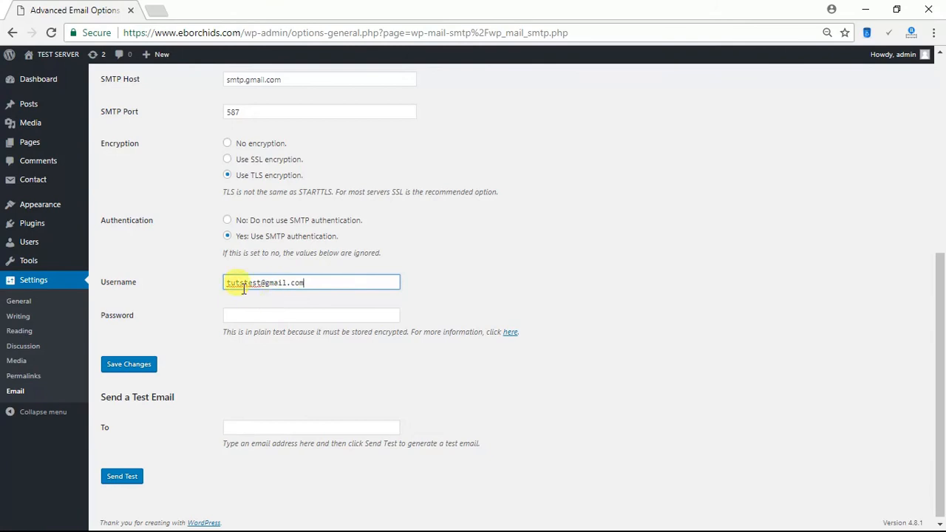
- Enter the Gmail account password, save the SMTP settings, and bring up Google's Less secure apps page
click(241, 317)
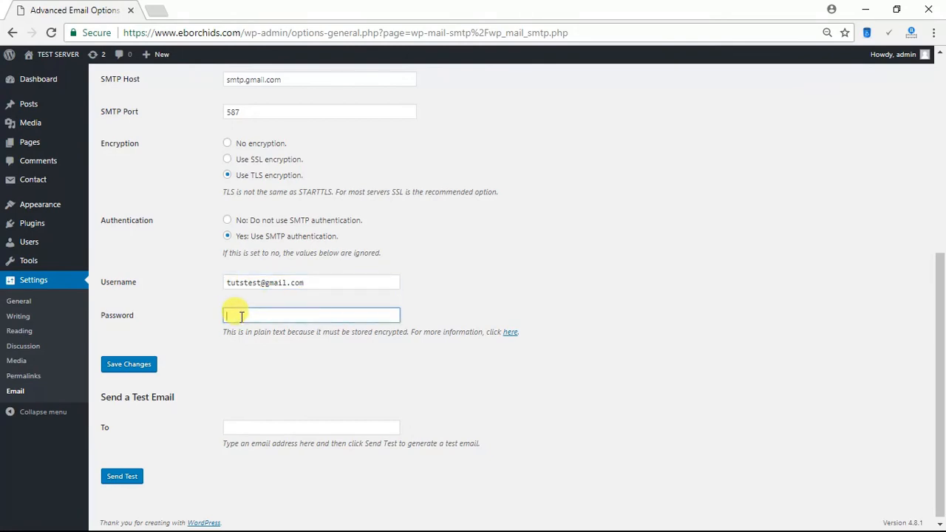
text(password1234)
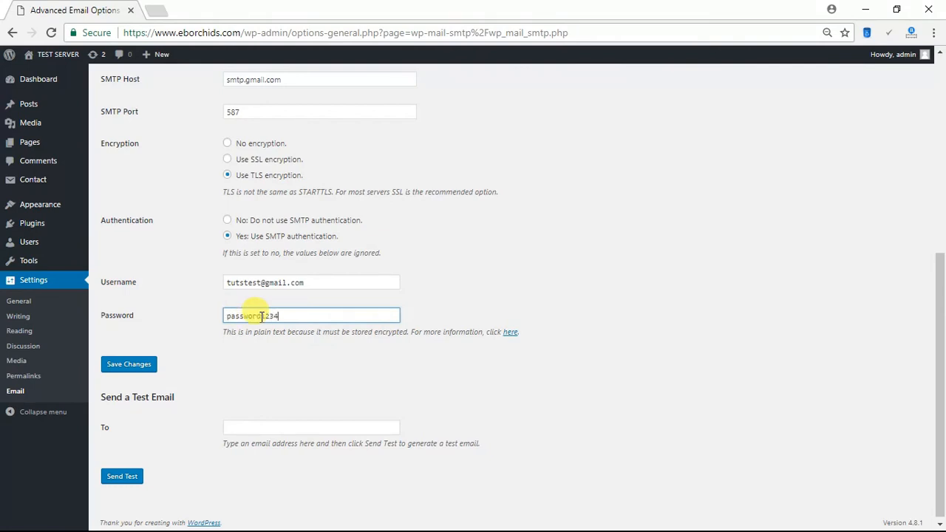
click(128, 366)
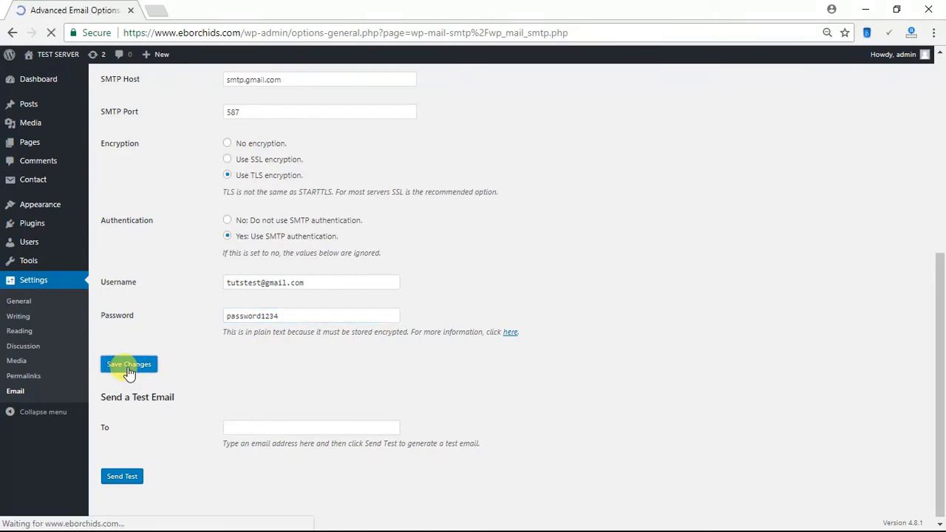
scroll(122, 371, down, 5)
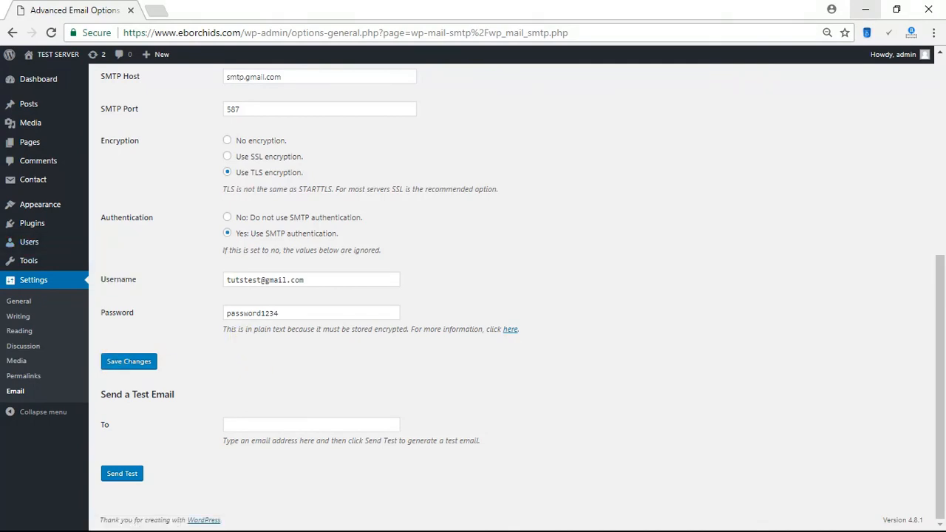
drag(0, 117, 292, 2)
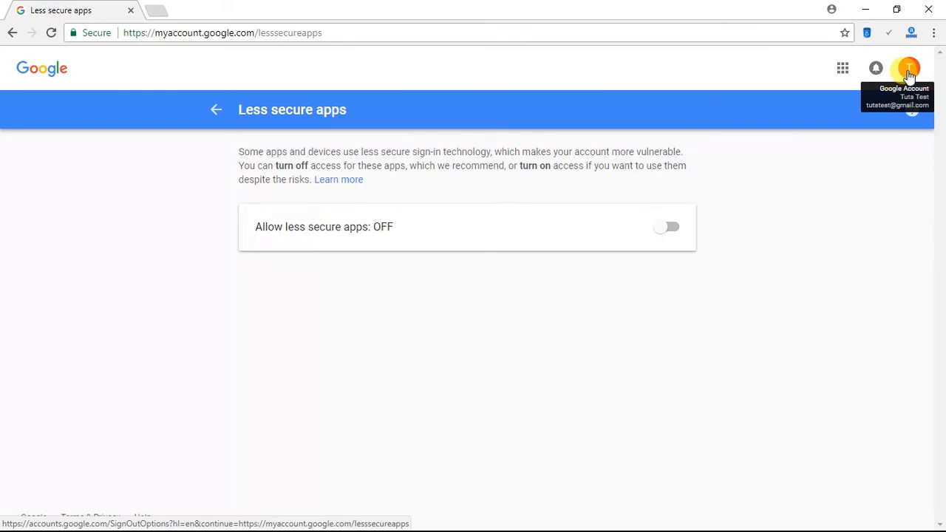
- Switch Google's Allow less secure apps to ON and minimize the window back to WordPress
click(670, 230)
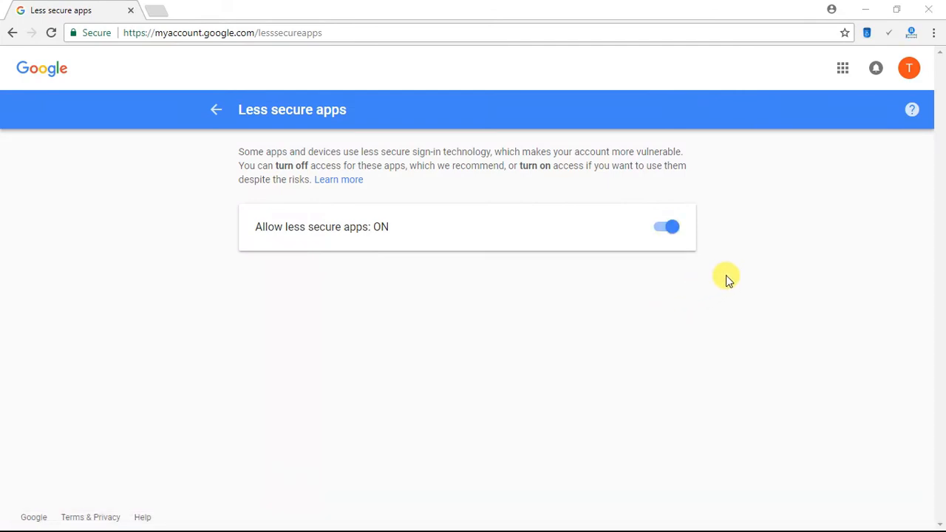
click(866, 10)
scroll(513, 200, up, 5)
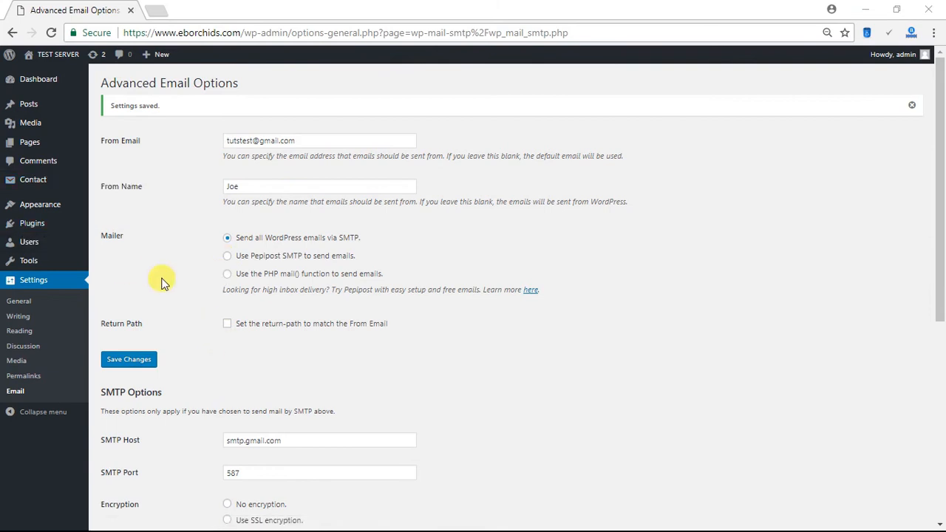
- Copy Contact form 1's shortcode from the Contact Forms list, then go to the Posts list
click(37, 182)
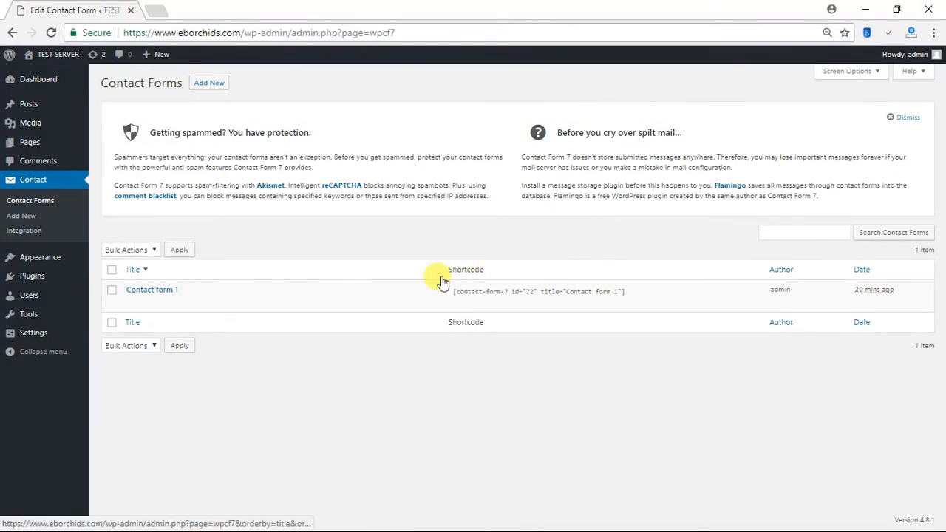
click(454, 293)
key(ctrl+c)
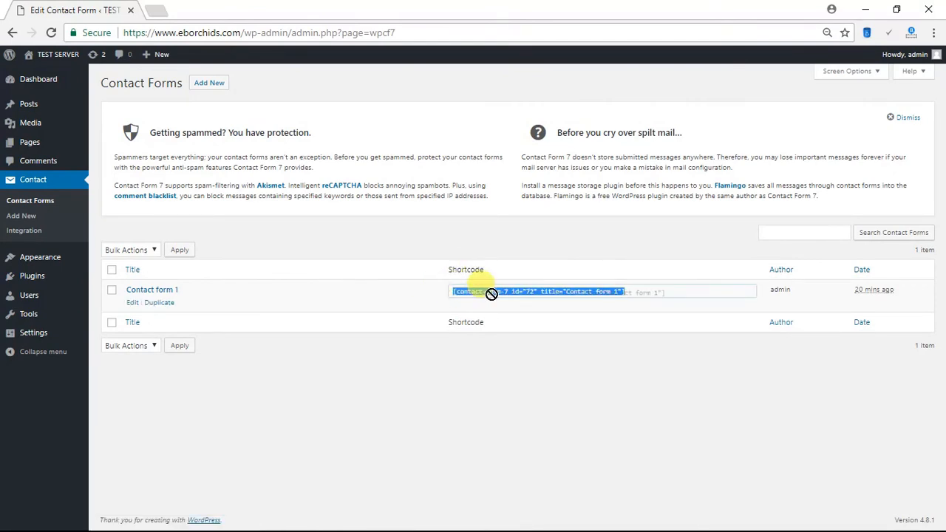
drag(491, 295, 594, 296)
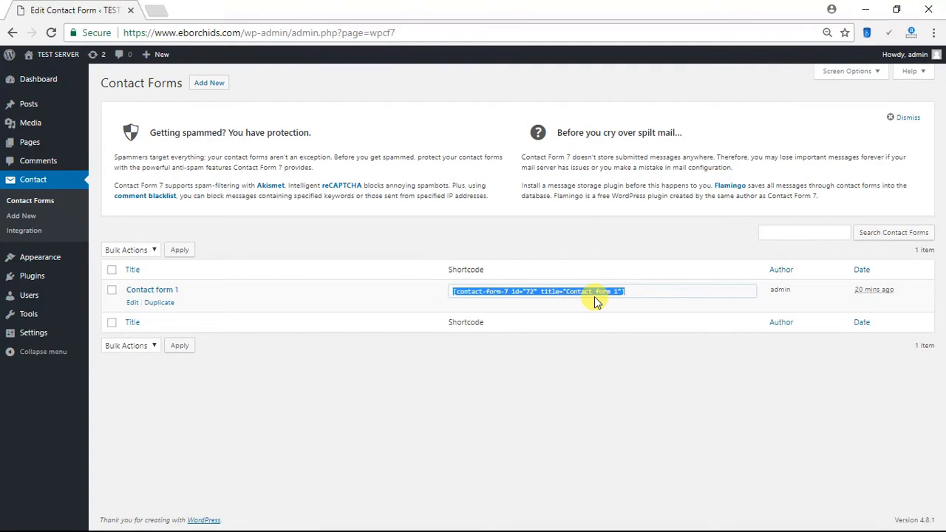
click(24, 107)
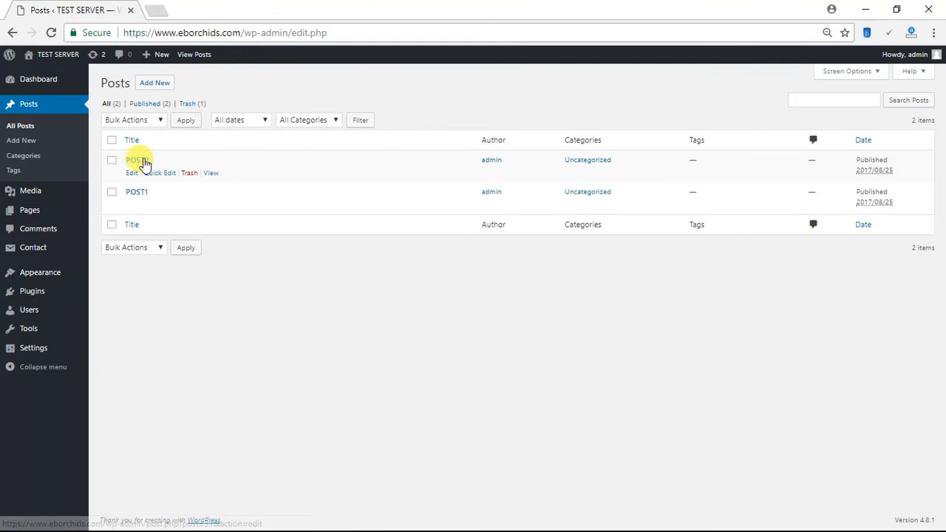
- Paste the Contact form 1 shortcode into POST2's body and update the post
click(139, 160)
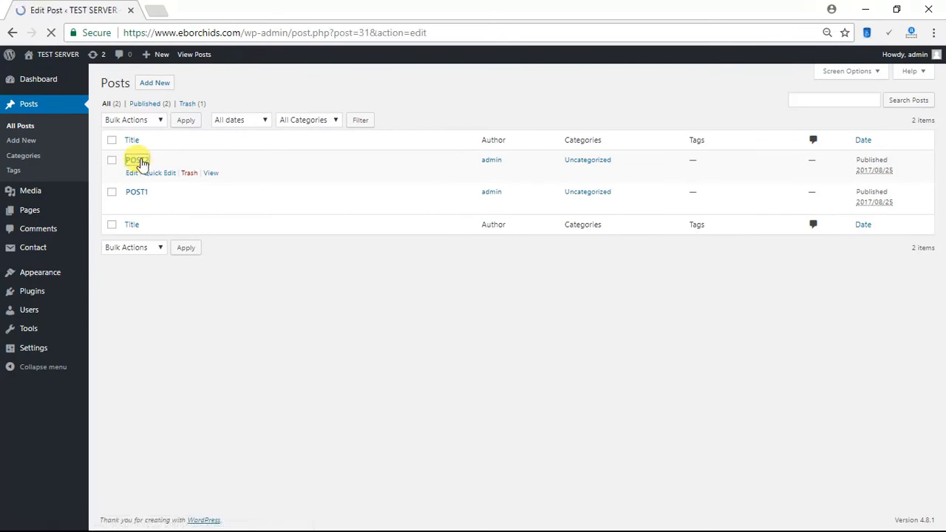
click(295, 250)
key(ctrl+v)
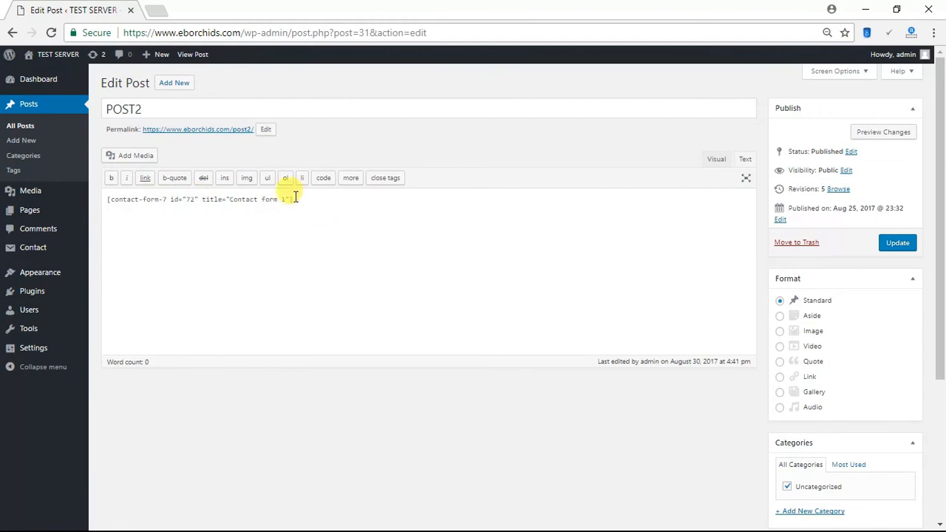
click(896, 244)
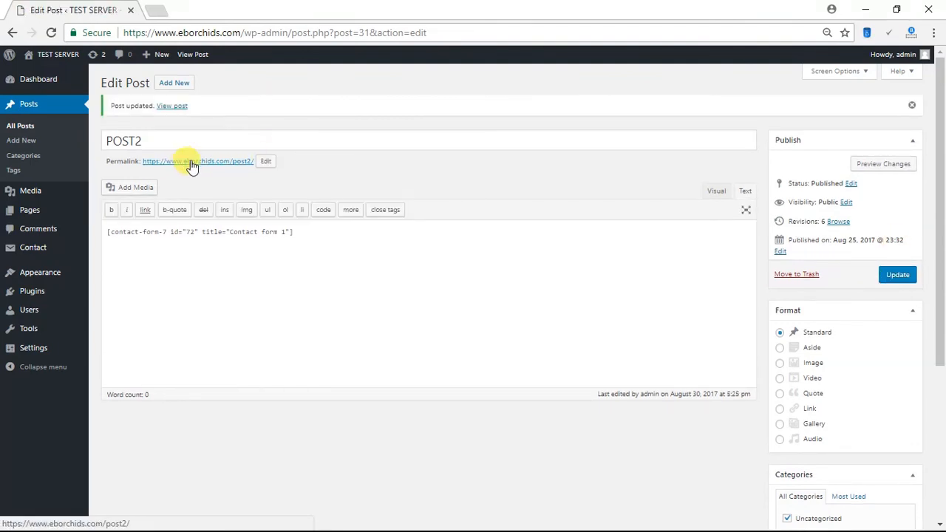
- Open POST2's permalink in a new tab and view the live post
right_click(191, 164)
click(253, 171)
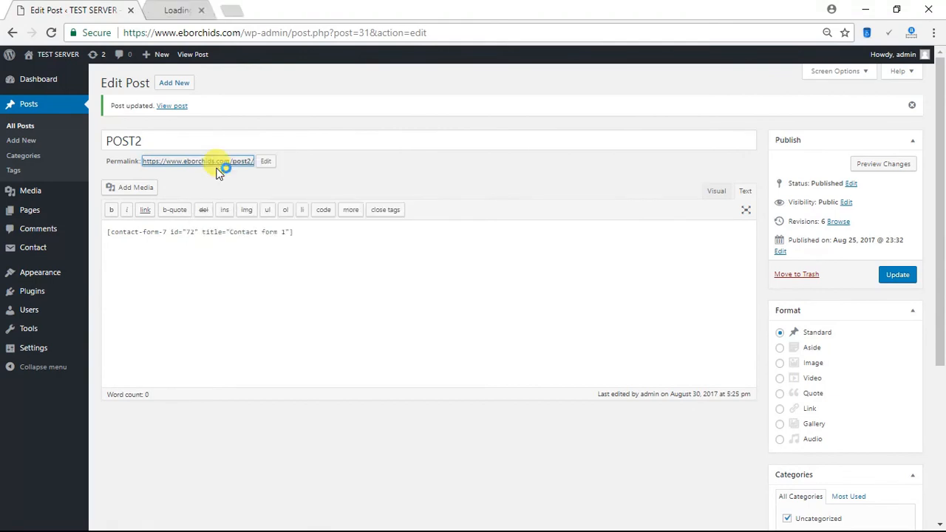
click(205, 13)
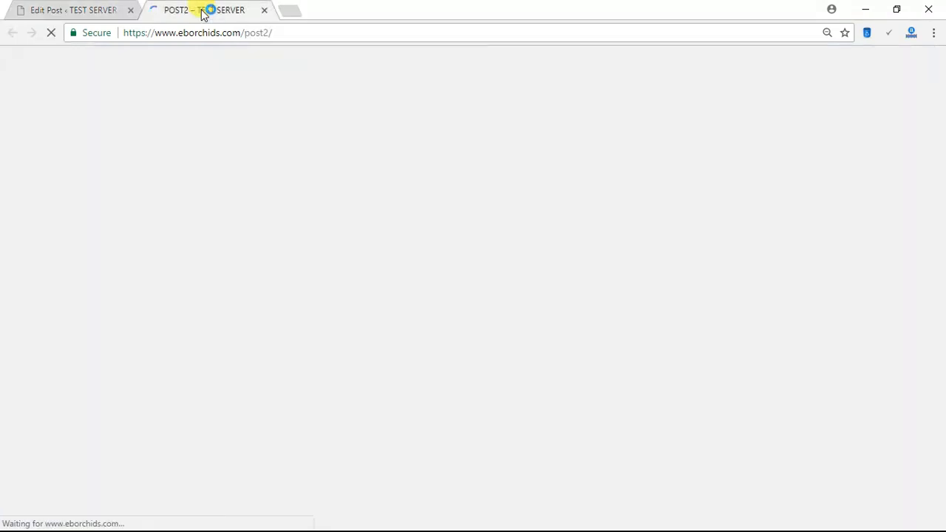
- Fill in a sender e-mail address and the subject 'test' on POST2's contact form
click(319, 134)
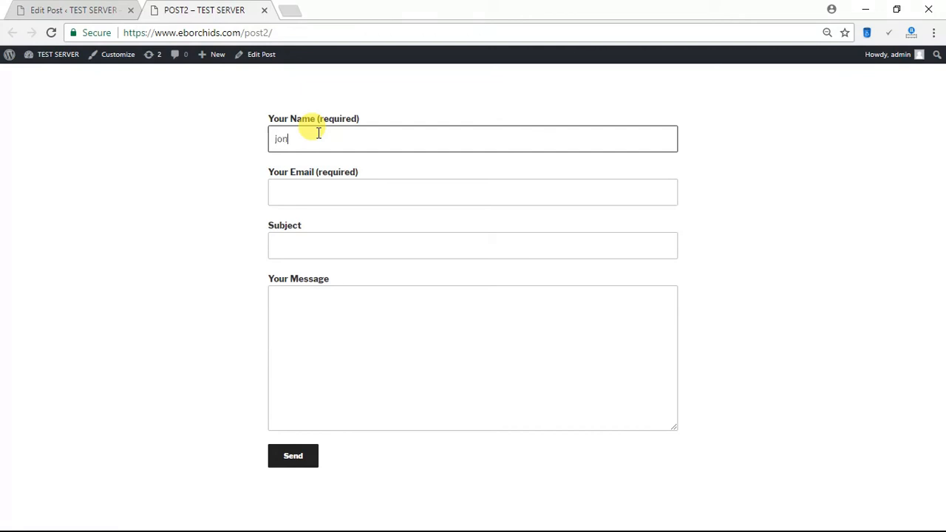
key(Tab)
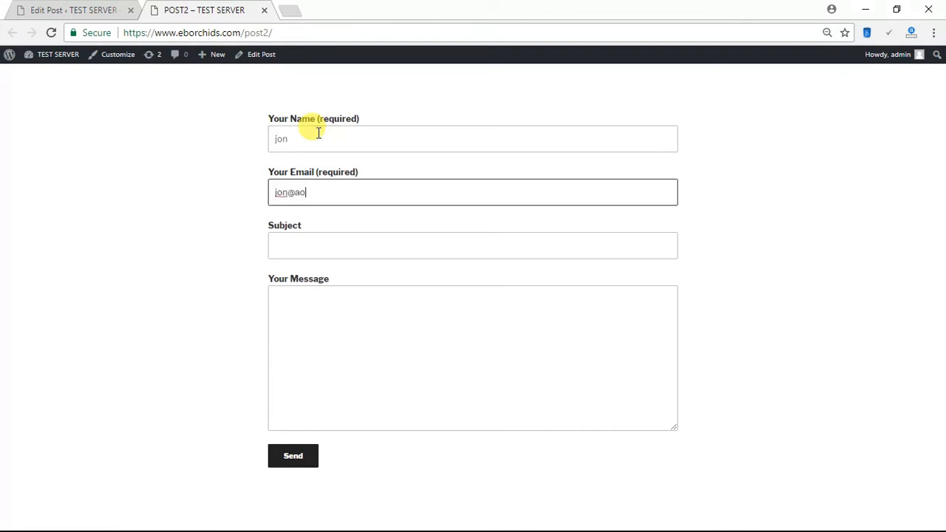
click(300, 248)
text(test)
- Enter the message 'test', send the form, and bring Google's Recently used devices page into view
click(310, 311)
text(test)
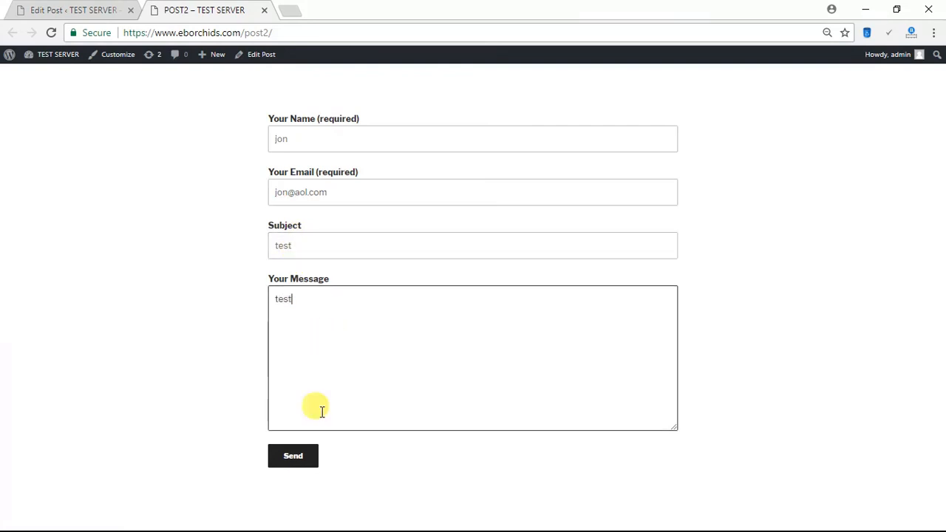
click(293, 458)
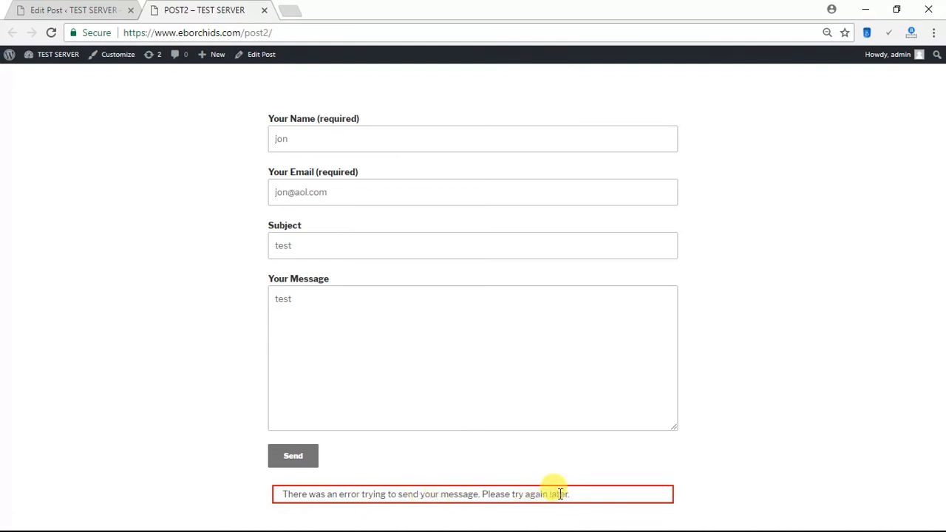
click(205, 398)
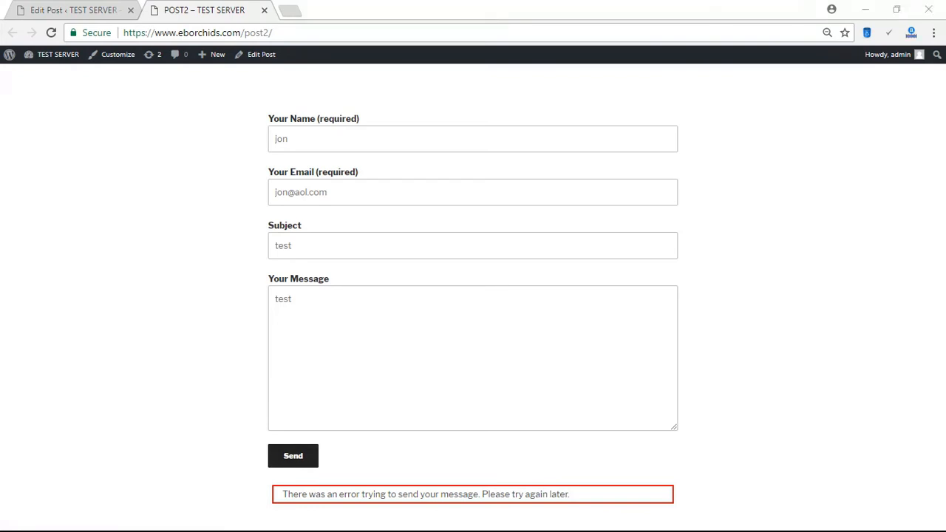
drag(31, 40, 458, 2)
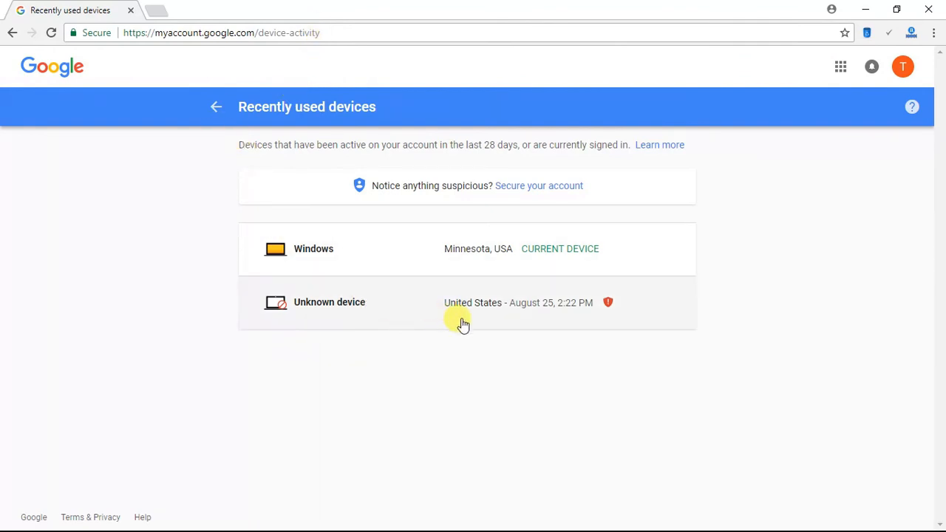
- Expand the unknown device entry to view the blocked August 25, 2:22 PM sign-in, then minimize Google Account
click(407, 310)
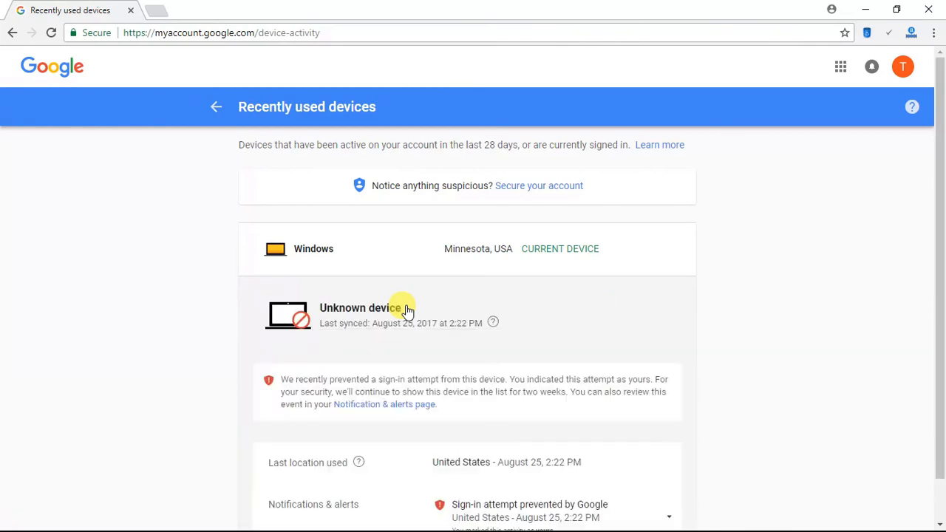
scroll(651, 451, down, 2)
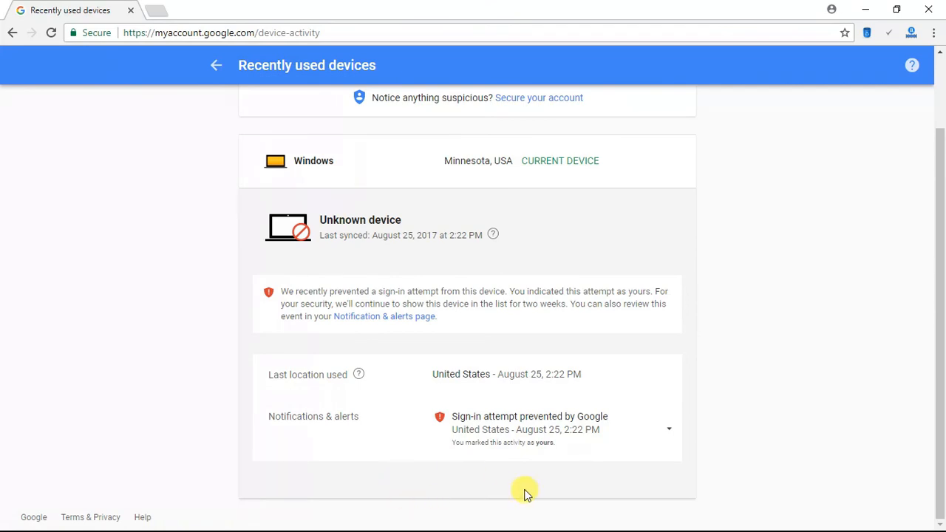
click(865, 16)
- Reload the POST2 contact form and enter a test name and e-mail address
click(395, 330)
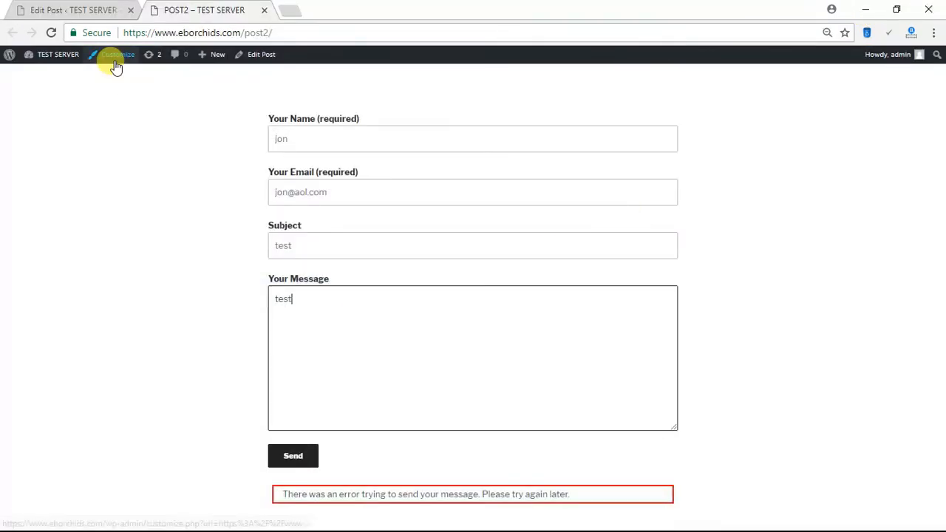
click(49, 34)
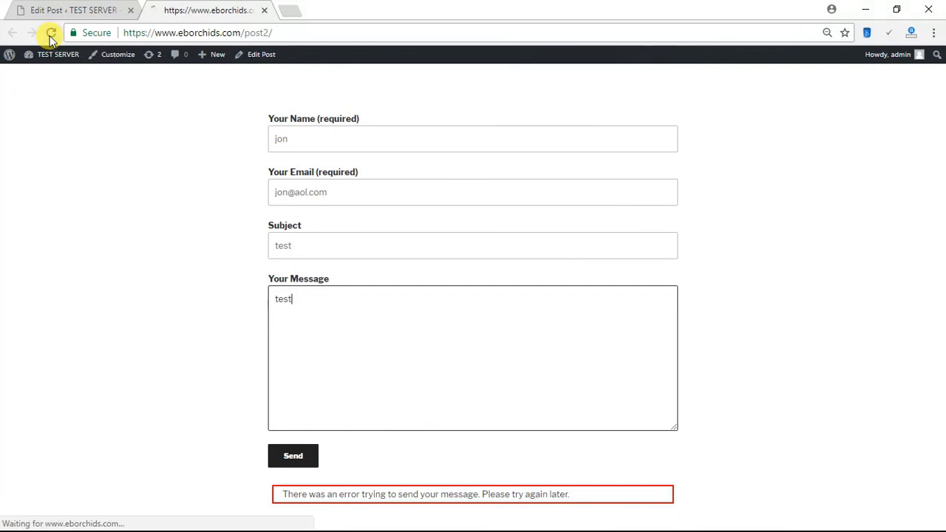
click(346, 136)
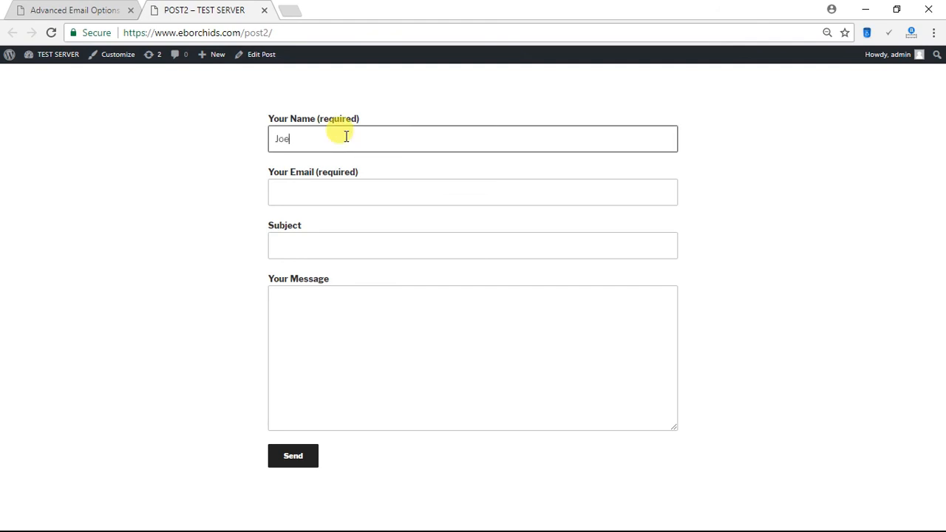
text(Jon)
key(Tab)
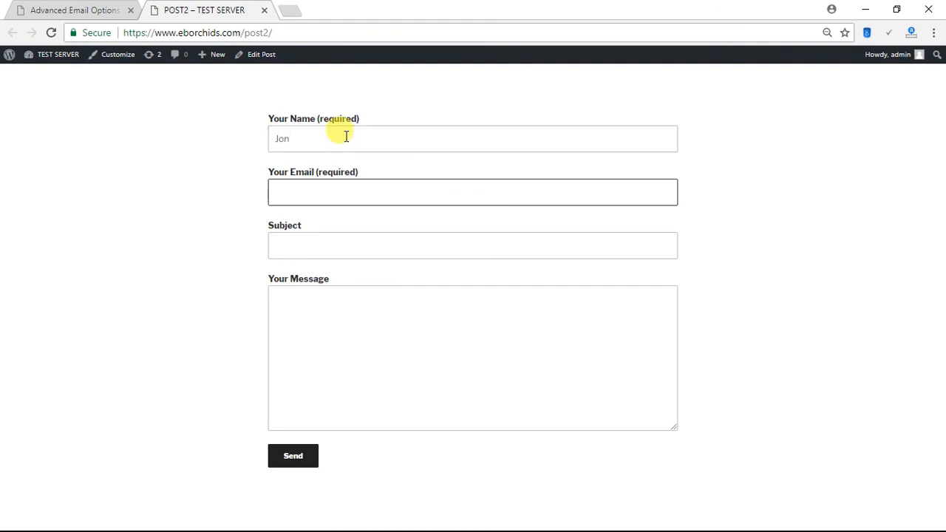
- Fill Subject and Message with 'test' and send it, getting the 'message has been sent' confirmation
key(Tab)
text(test)
key(Tab)
text(test)
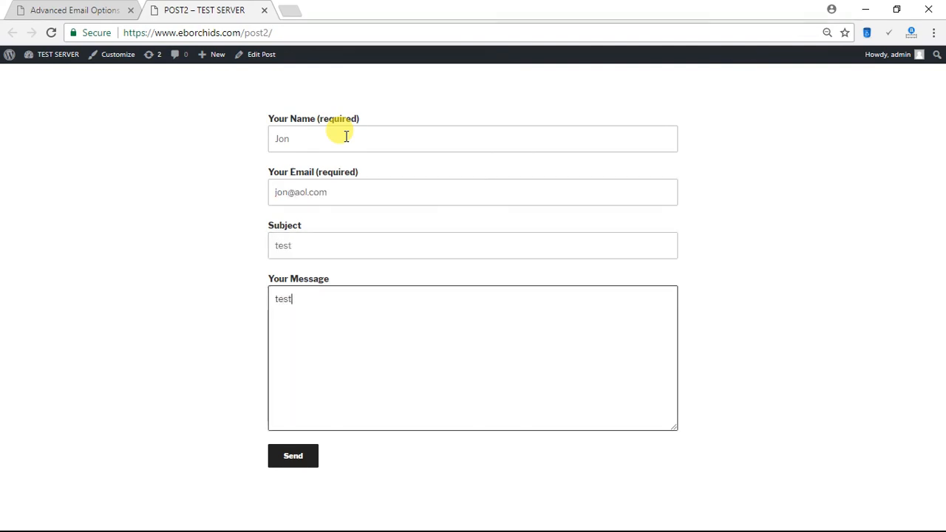
click(295, 457)
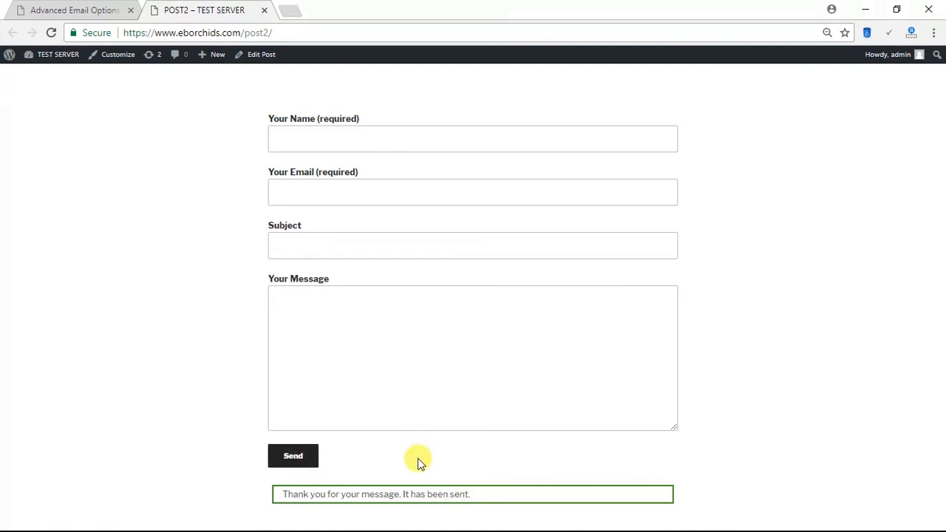
mouse_move(63, 64)
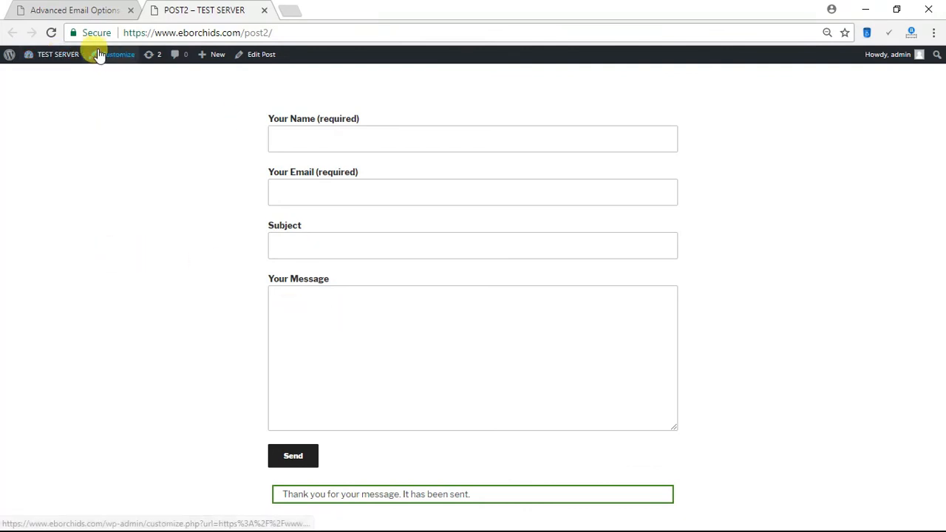
- Open the WordPress admin Dashboard from the TEST SERVER admin bar link
click(75, 50)
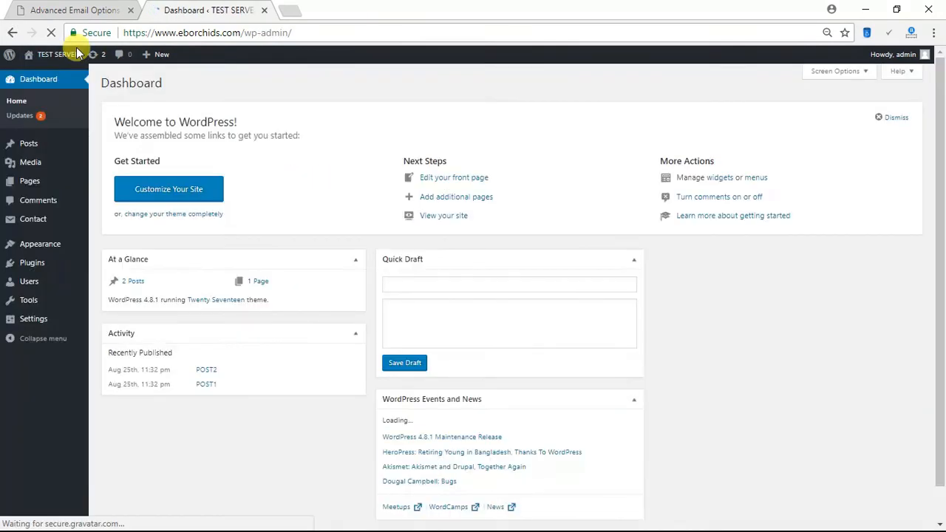
mouse_move(46, 322)
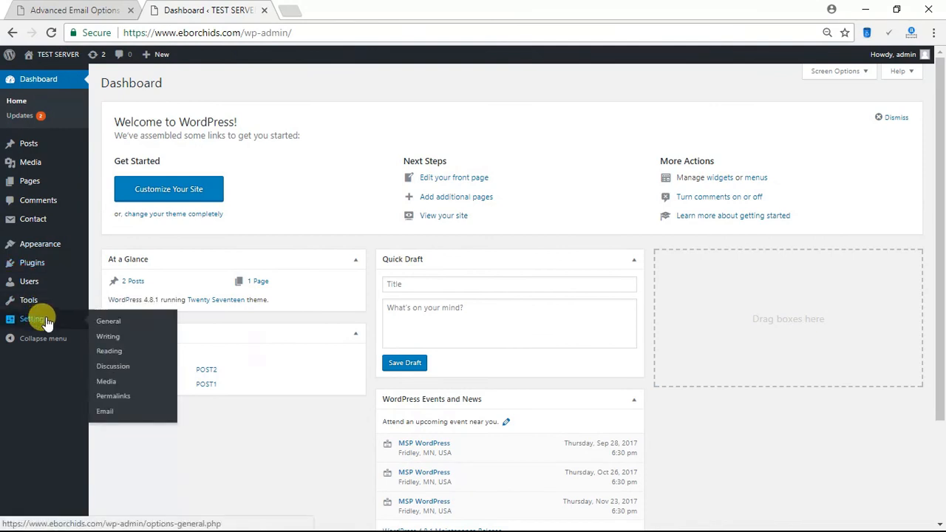